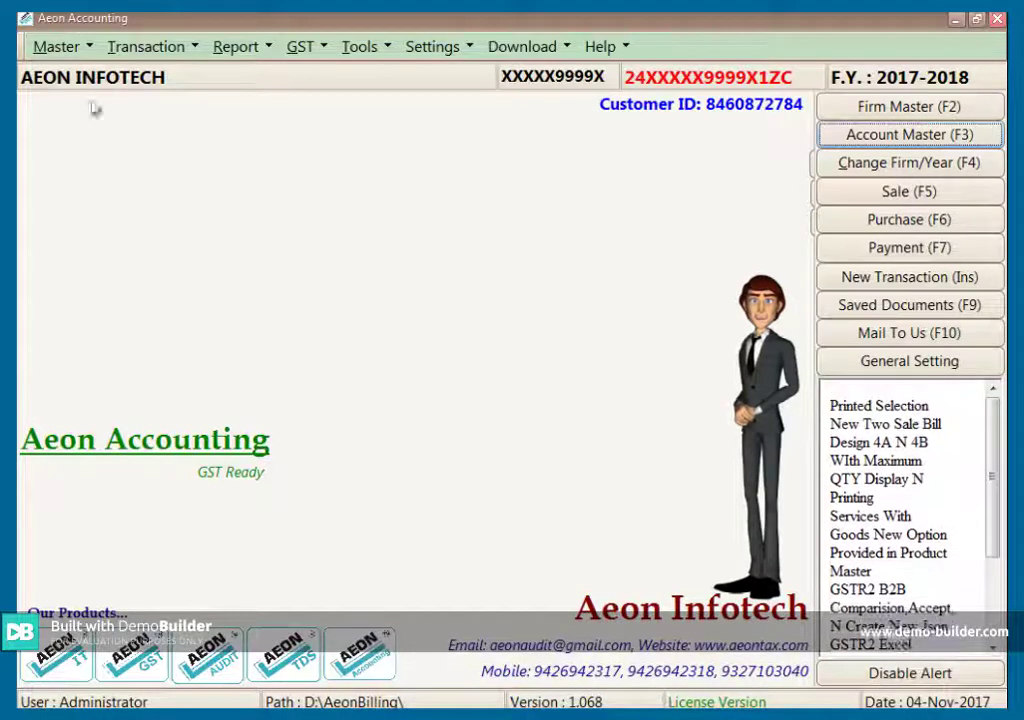
# Review AEON INFOTECH's address and phone details in Firm Master, then return to the firm list
pyautogui.click(87, 53)
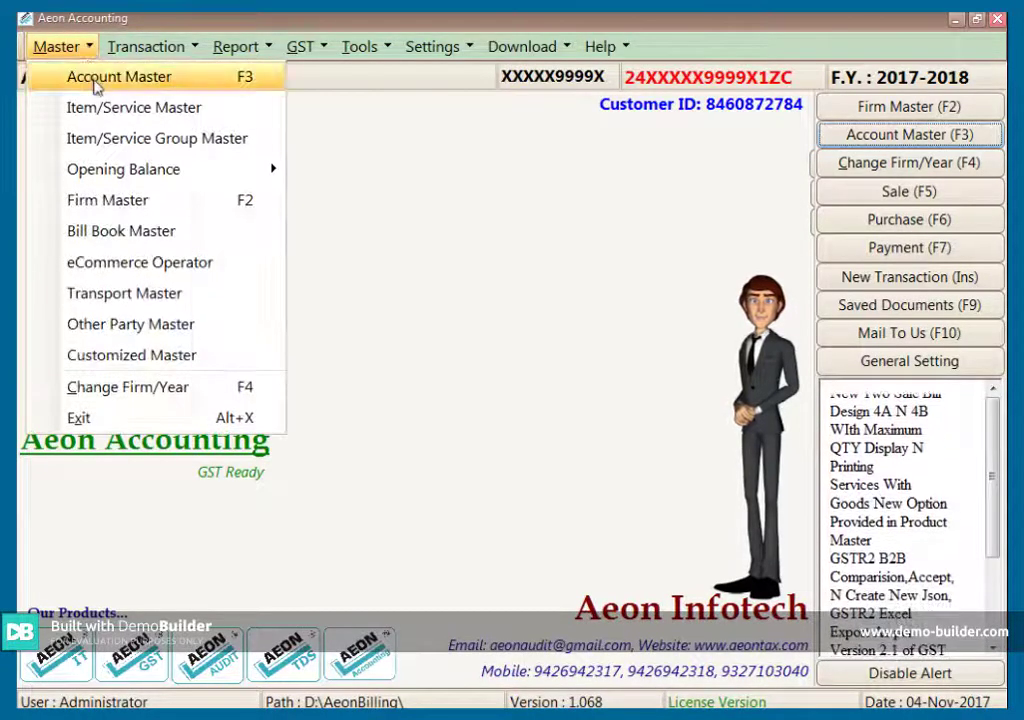
pyautogui.click(193, 205)
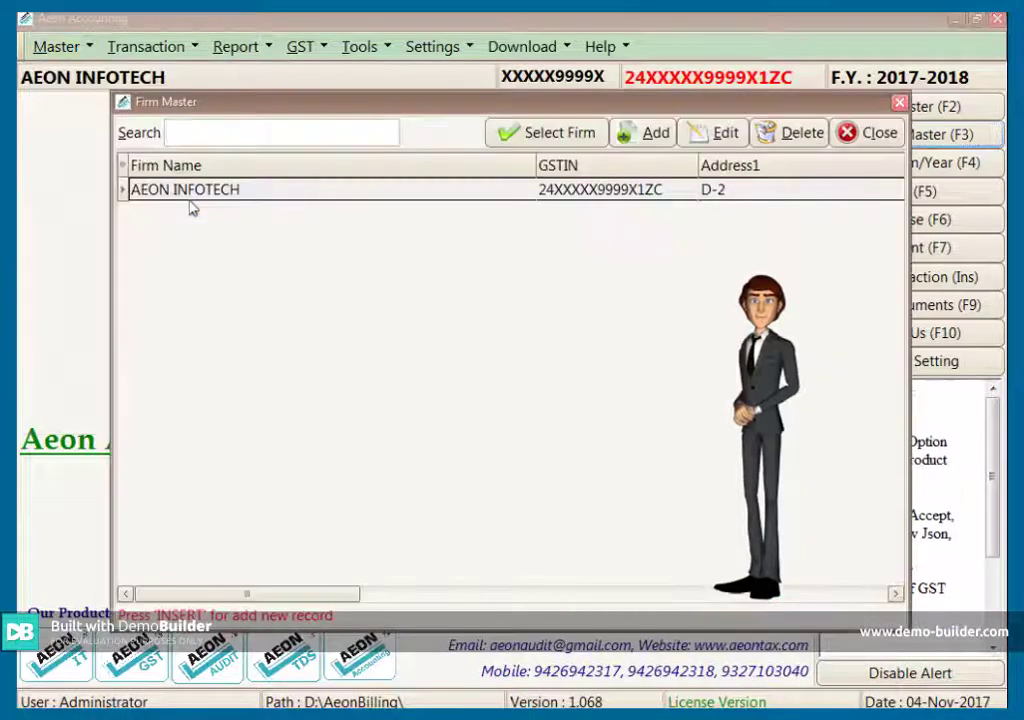
pyautogui.click(265, 193)
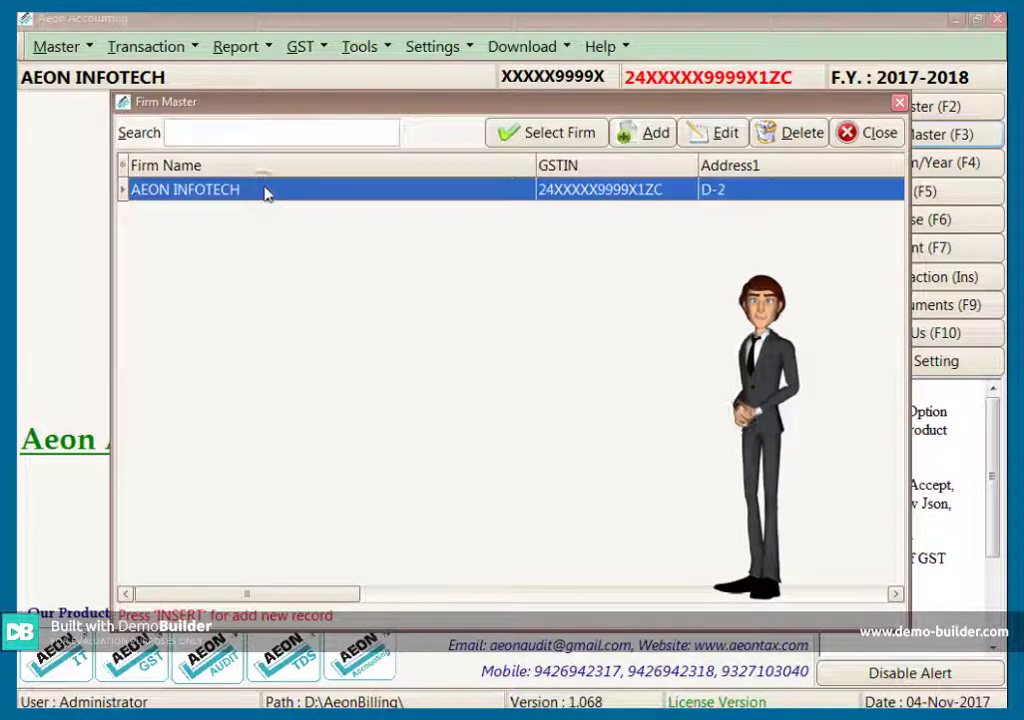
pyautogui.doubleClick(265, 191)
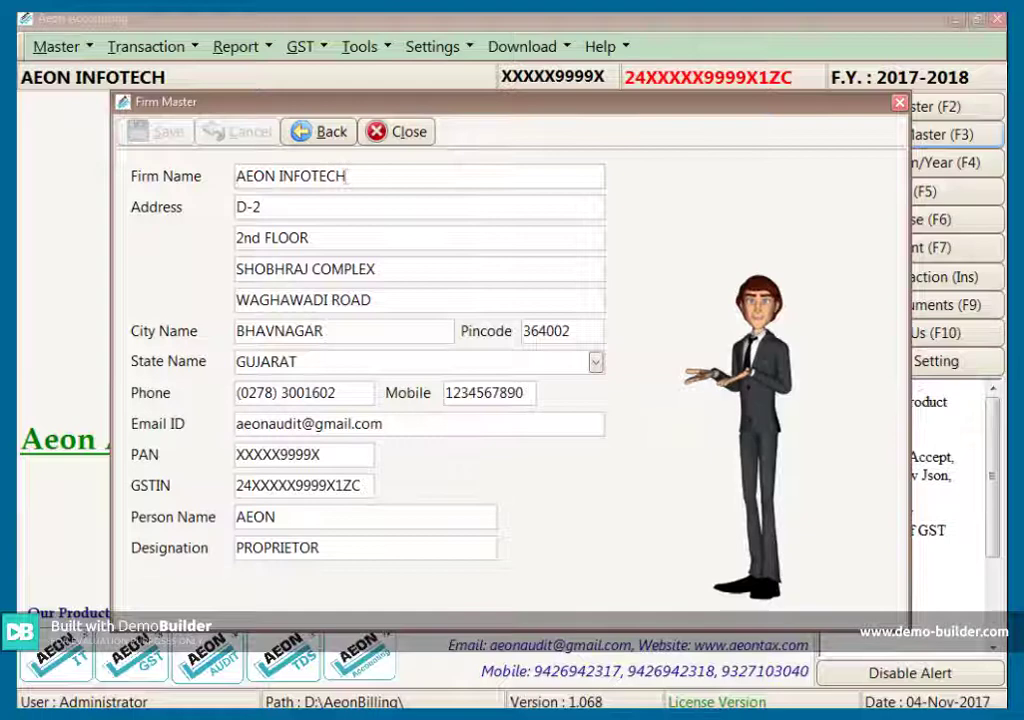
pyautogui.press('Tab')
pyautogui.press('Tab')
pyautogui.press('Tab')
pyautogui.press('Tab')
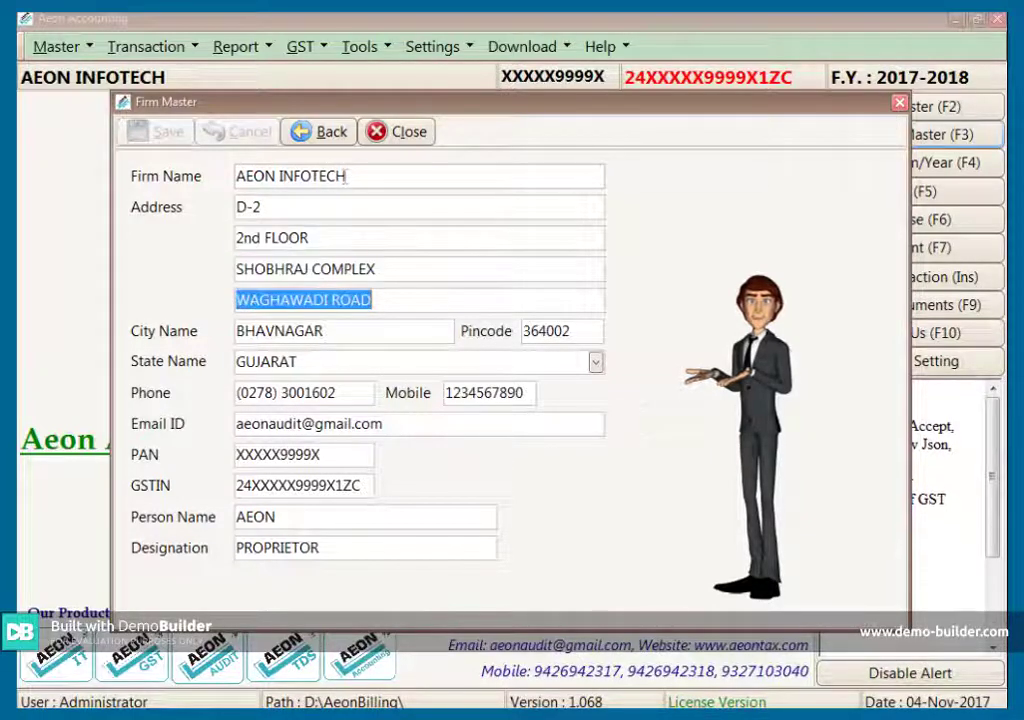
pyautogui.press('Tab')
pyautogui.press('Tab')
pyautogui.press('Tab')
pyautogui.press('Tab')
pyautogui.press('Tab')
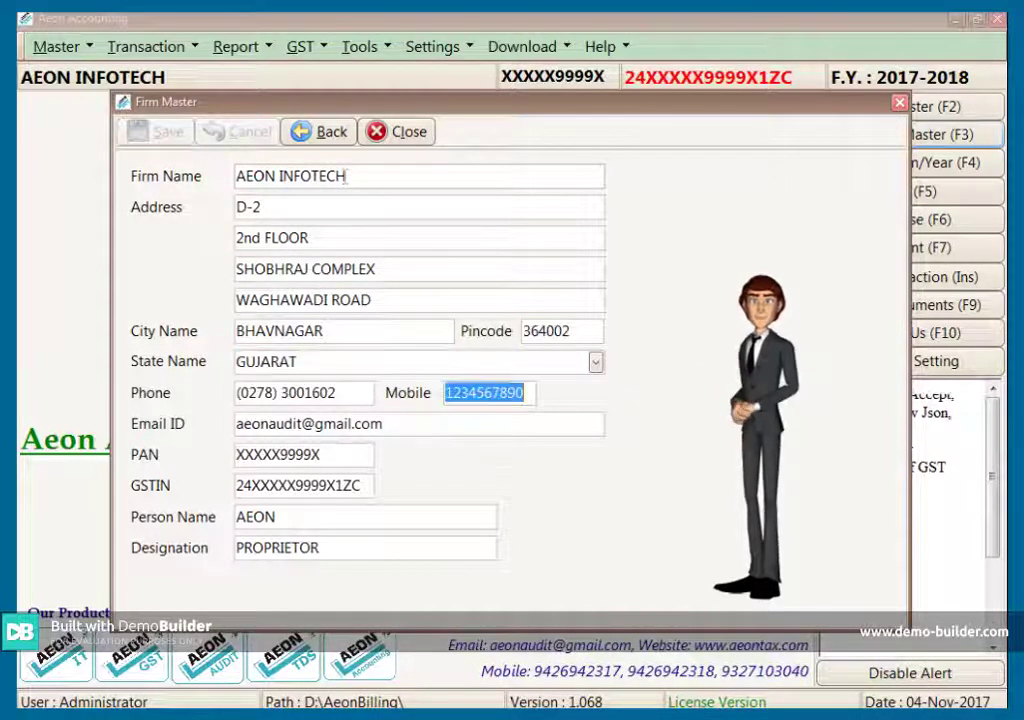
pyautogui.press('Tab')
pyautogui.press('Tab')
pyautogui.press('Tab')
pyautogui.press('Tab')
pyautogui.press('Tab')
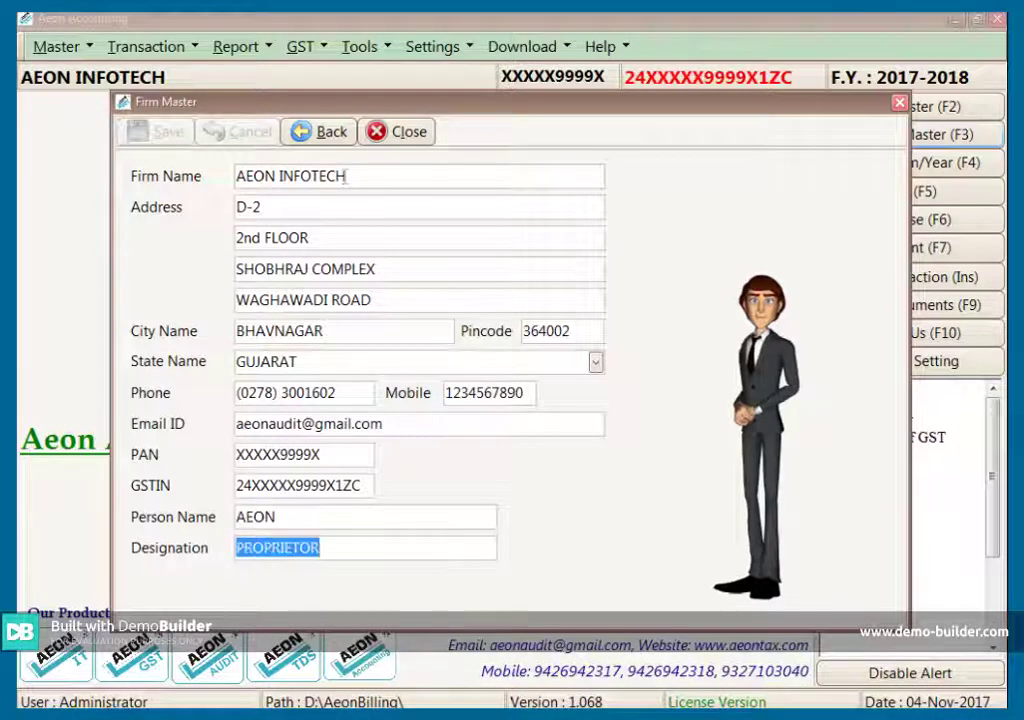
pyautogui.press('Escape')
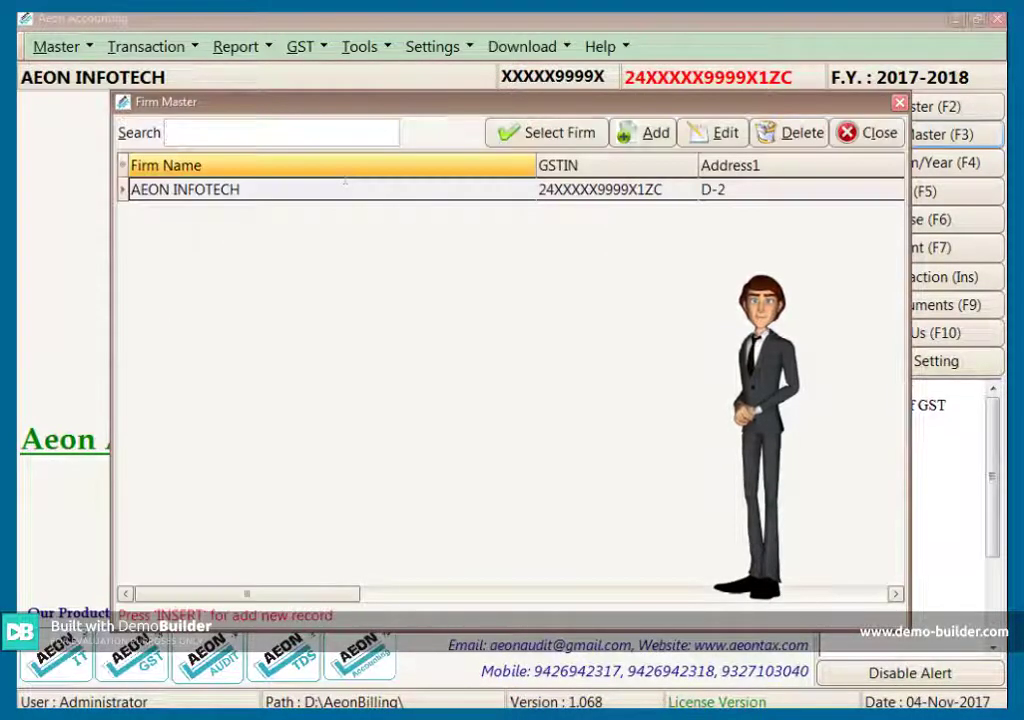
# Close the Firm Master list and open the Account Master list of ledger accounts
pyautogui.click(594, 132)
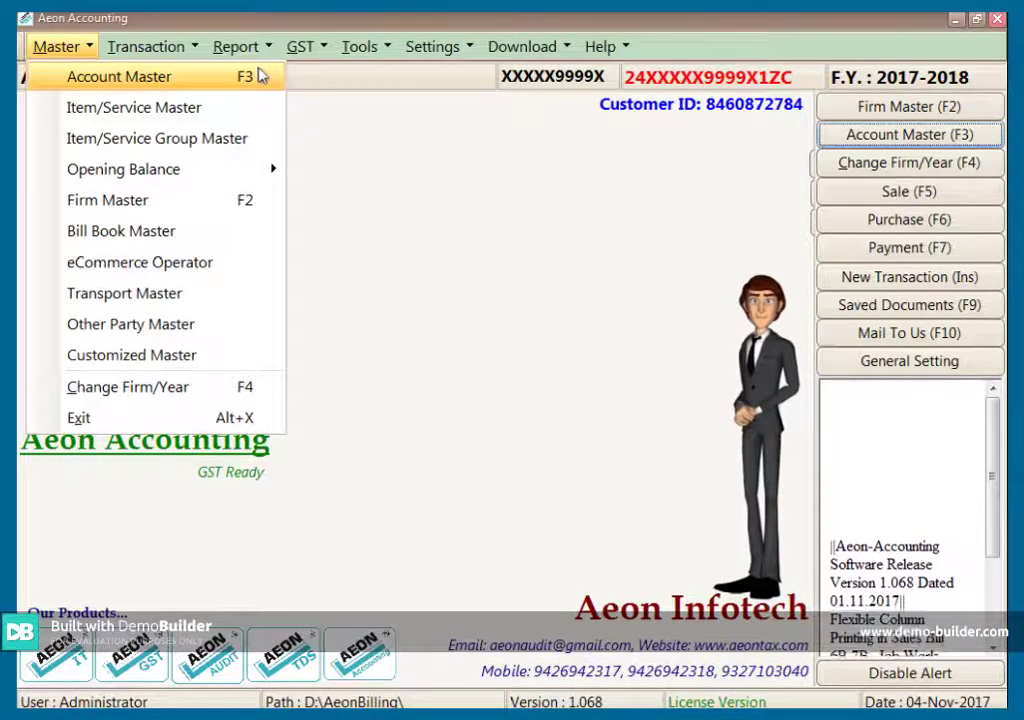
pyautogui.click(258, 76)
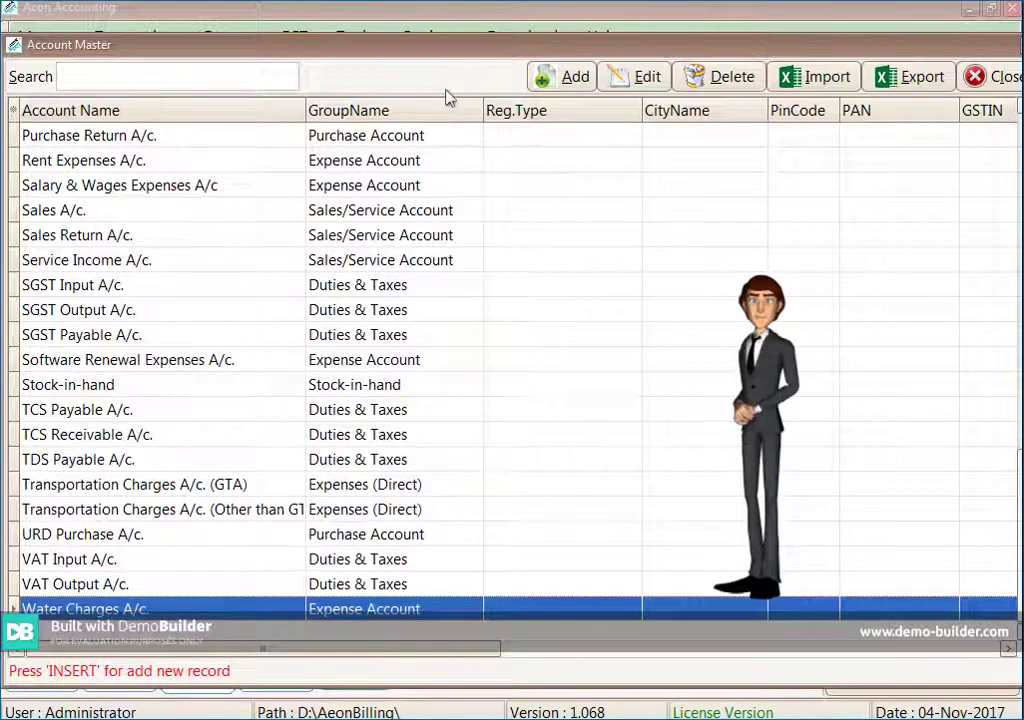
# Add a new account named AeonTax.com in the Sundry Debtors group
pyautogui.click(565, 79)
pyautogui.write('A')
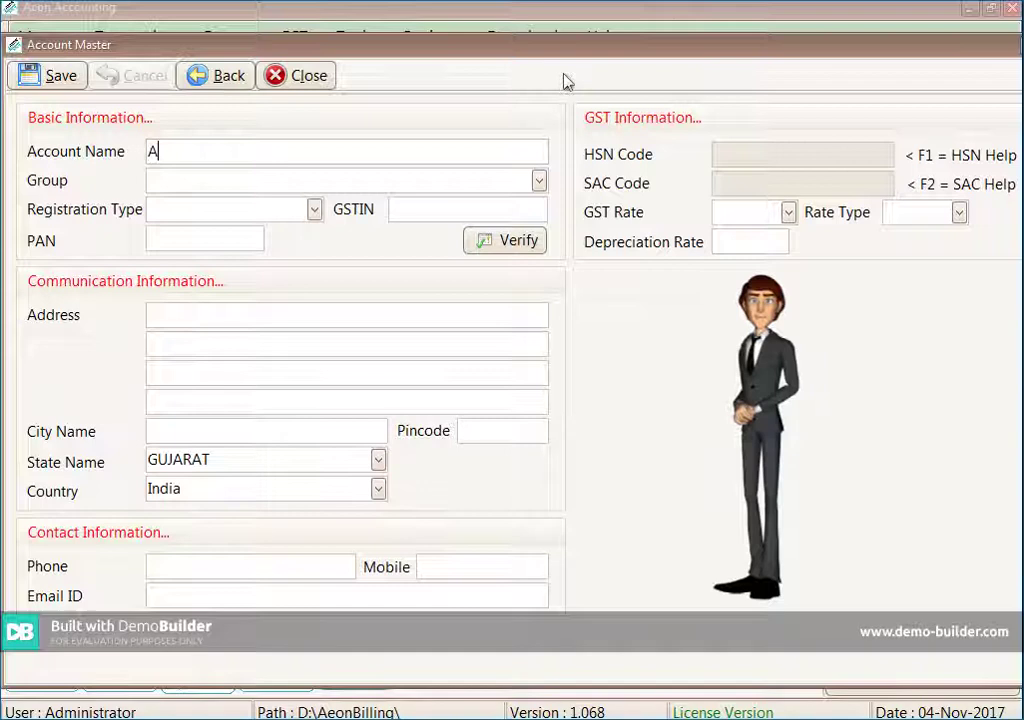
pyautogui.write('eon')
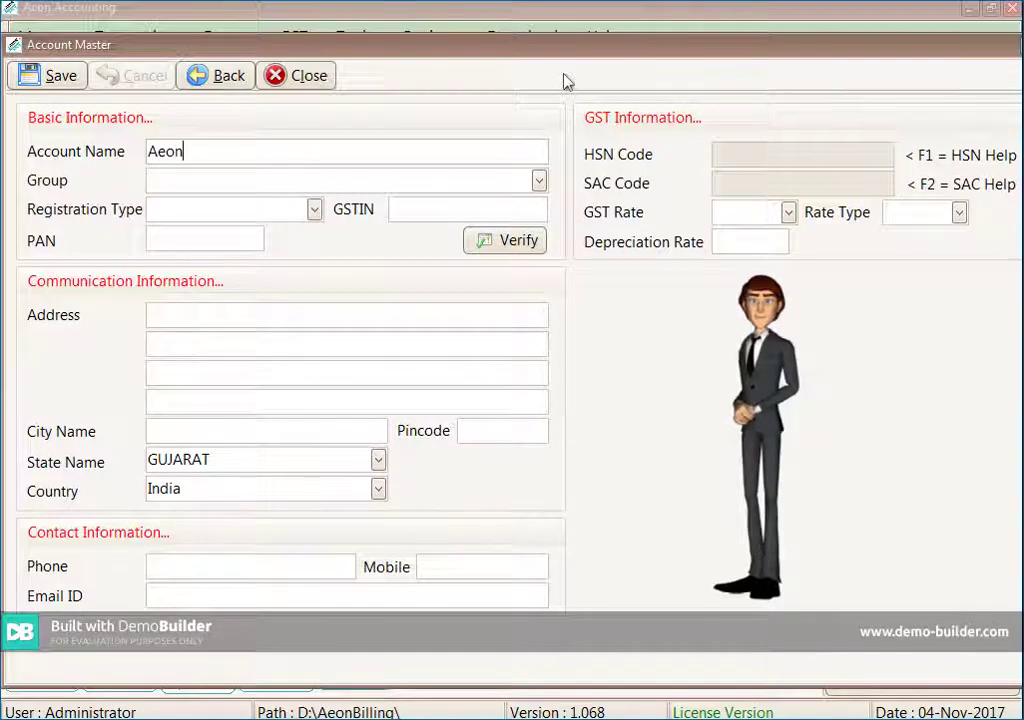
pyautogui.write('Ta')
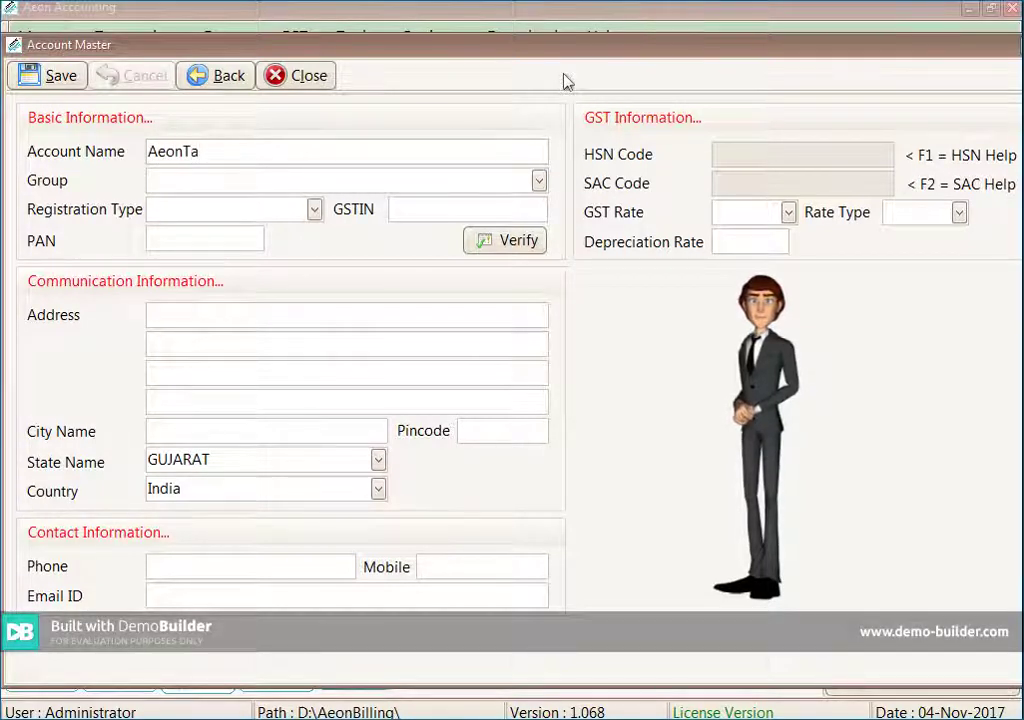
pyautogui.write('x.com')
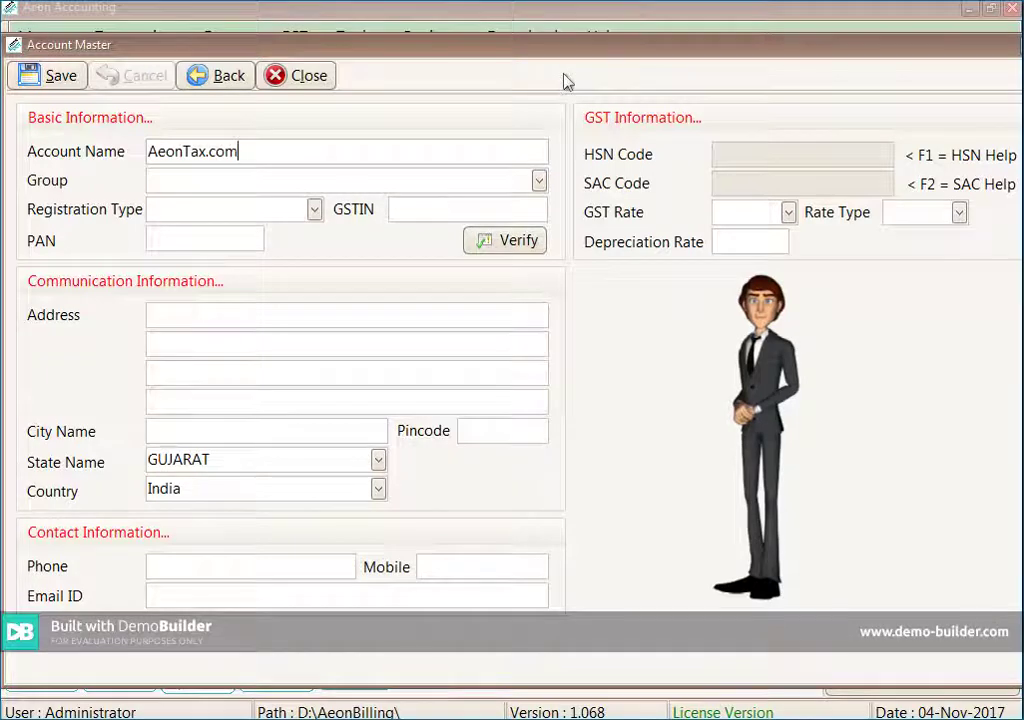
pyautogui.press('Return')
pyautogui.write('Sales/Service Account')
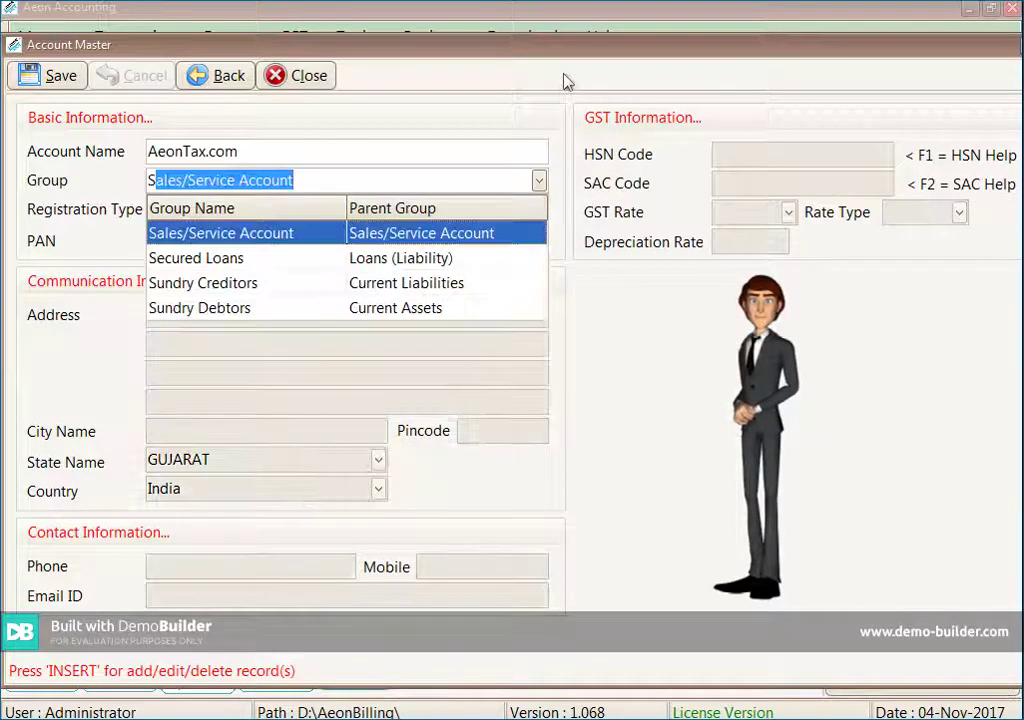
pyautogui.press('Down')
pyautogui.press('Down')
pyautogui.press('Down')
pyautogui.press('Return')
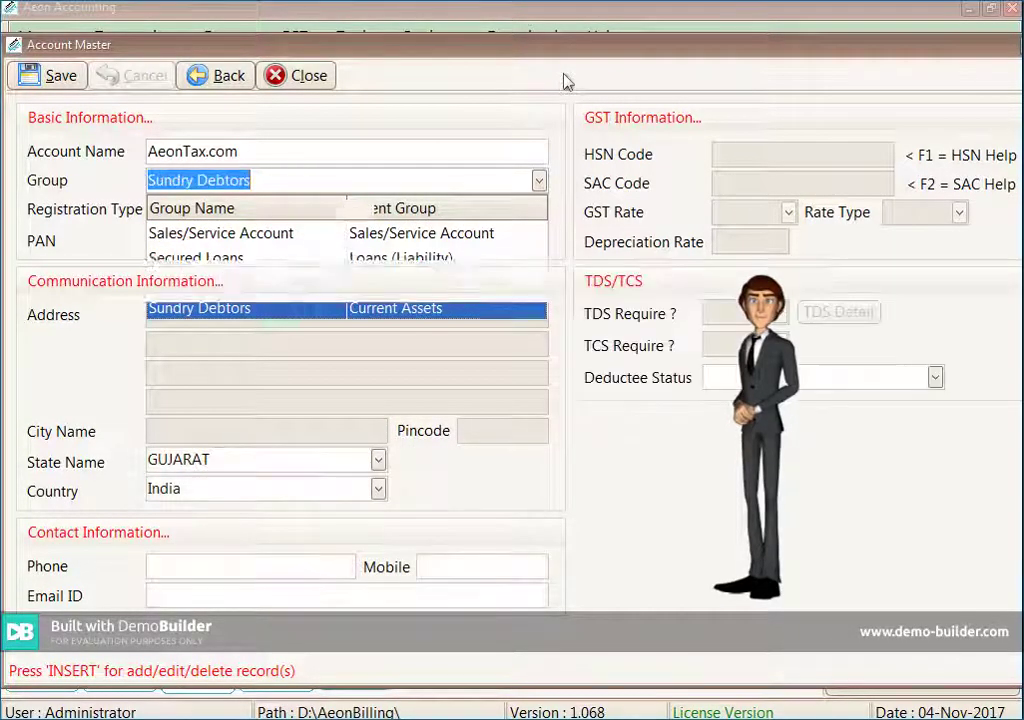
# Set the registration type to Register-Regular and enter the account's GSTIN
pyautogui.press('Return')
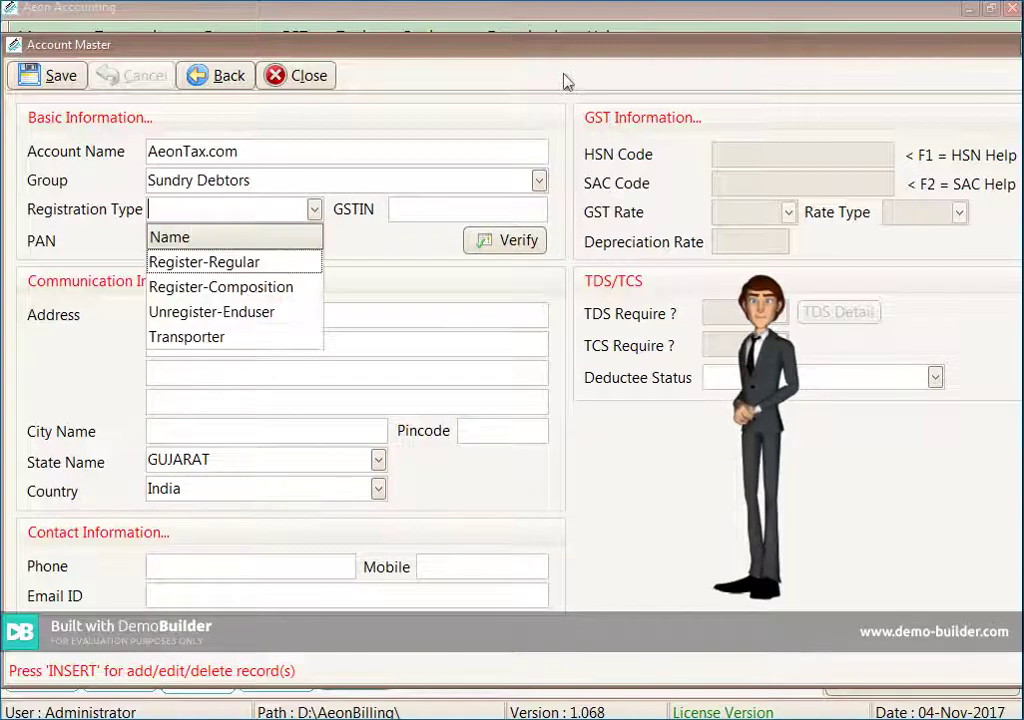
pyautogui.press('Down')
pyautogui.press('Down')
pyautogui.press('Down')
pyautogui.press('Down')
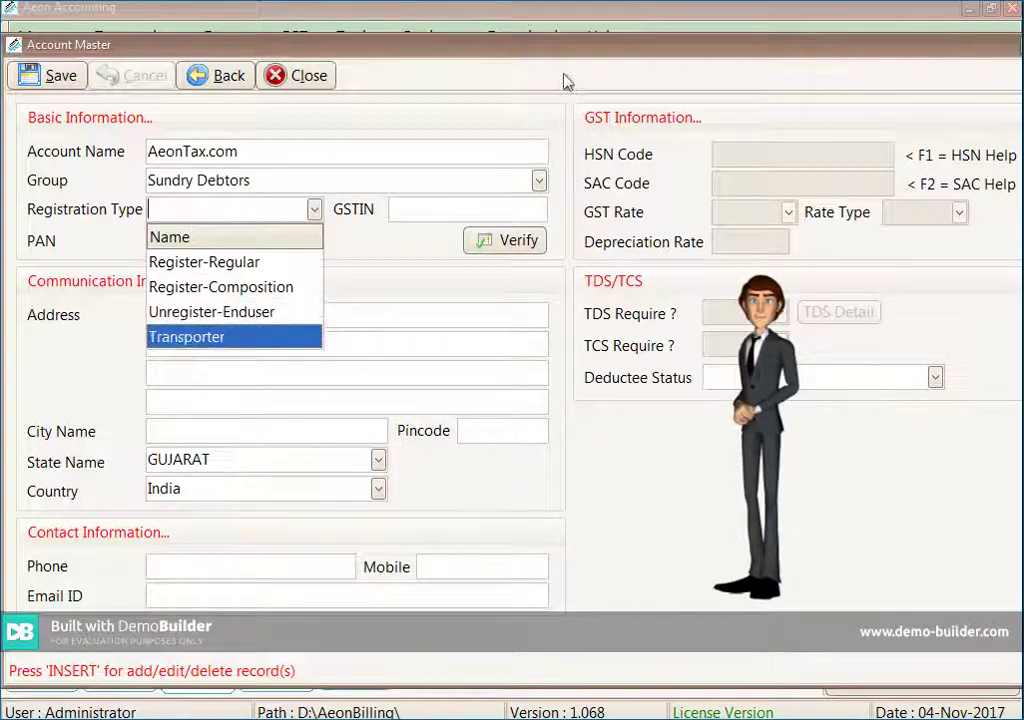
pyautogui.press('Up')
pyautogui.press('Up')
pyautogui.press('Up')
pyautogui.press('Return')
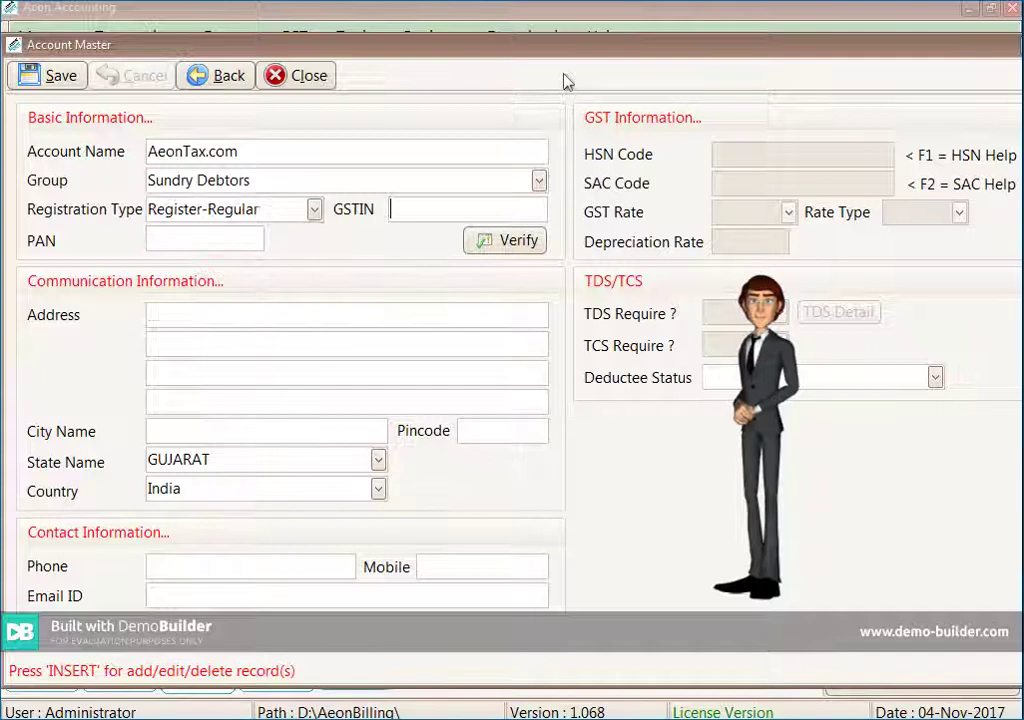
pyautogui.write('24')
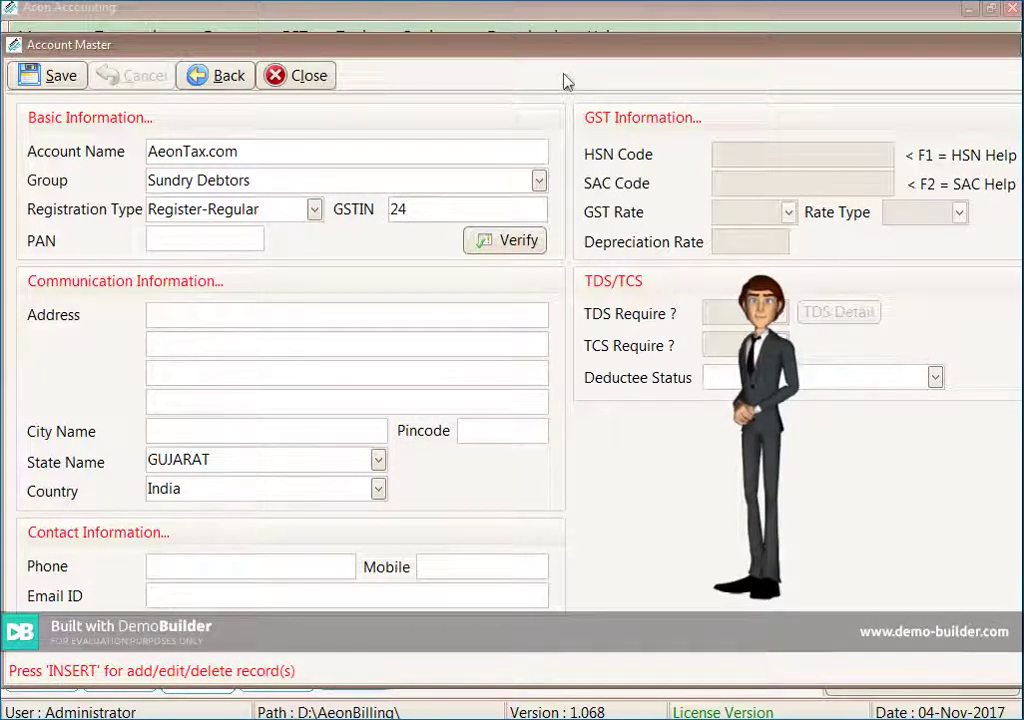
pyautogui.write('XXXXX')
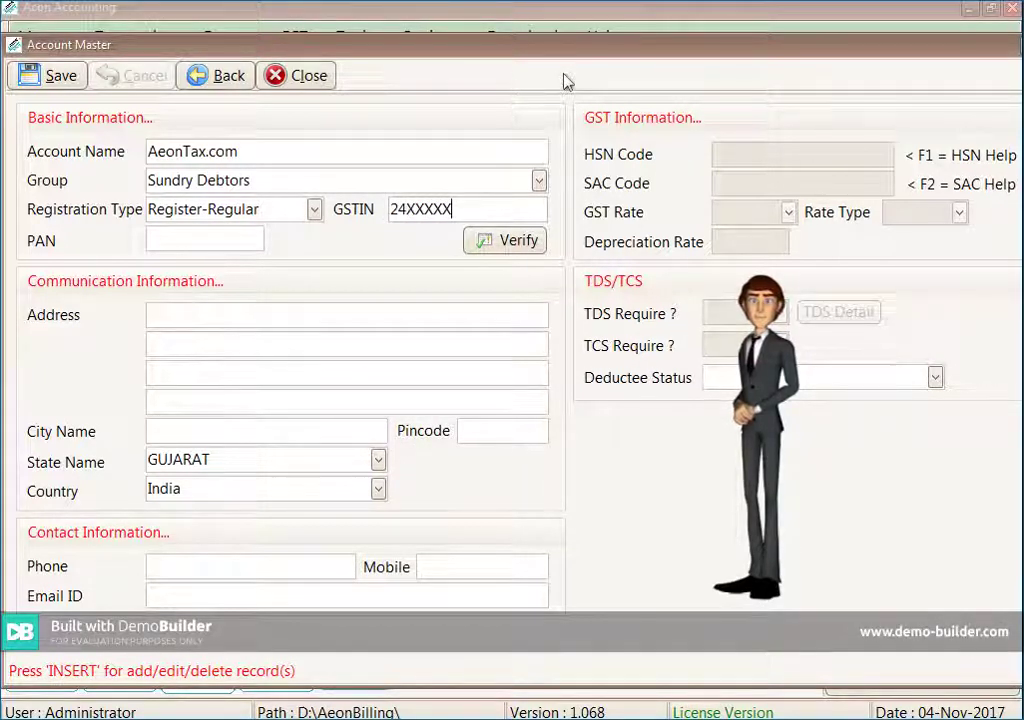
pyautogui.write('99X')
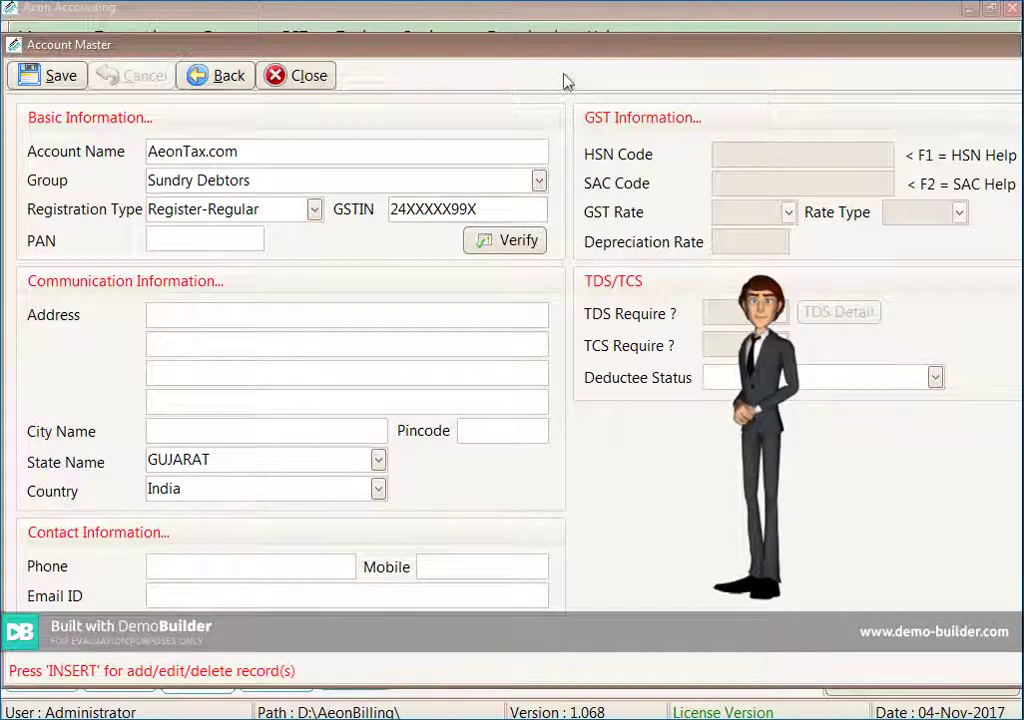
pyautogui.write('1ZC')
pyautogui.press('Tab')
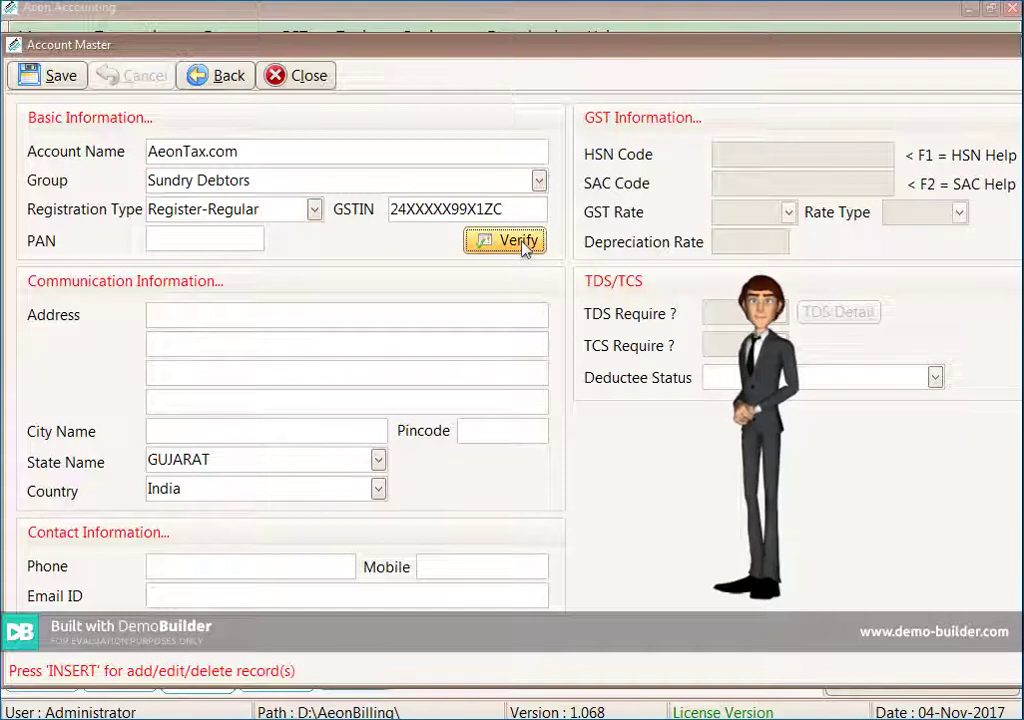
# Enter the account's PAN, then its address, city and pincode
pyautogui.press('Tab')
pyautogui.write('XX')
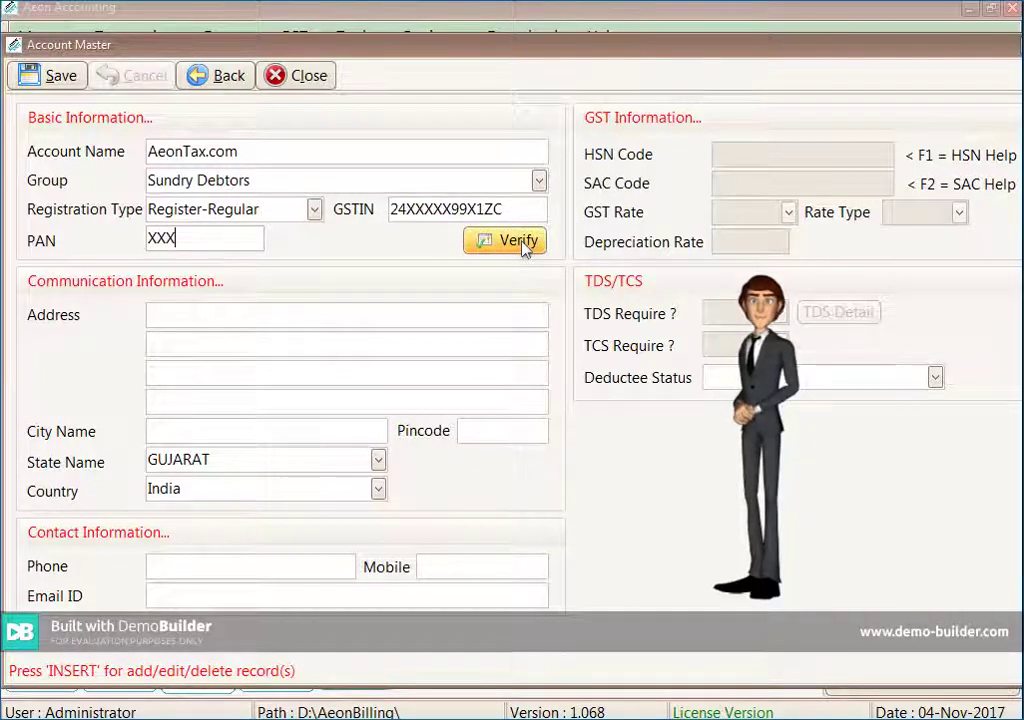
pyautogui.write('XXX9999X')
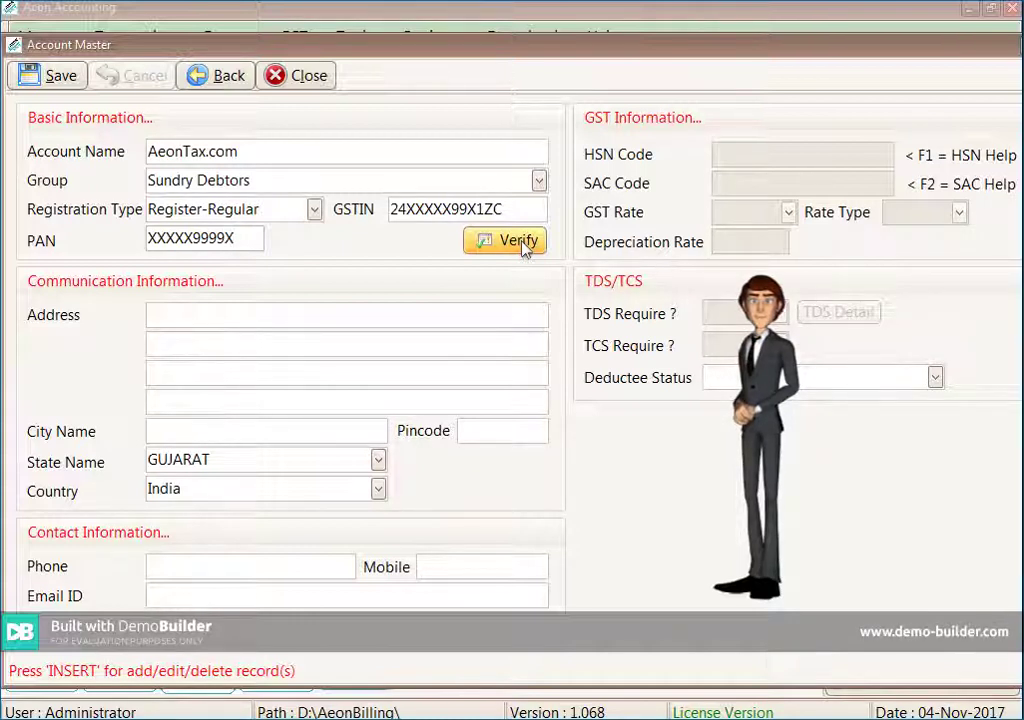
pyautogui.press('Tab')
pyautogui.write('Bha')
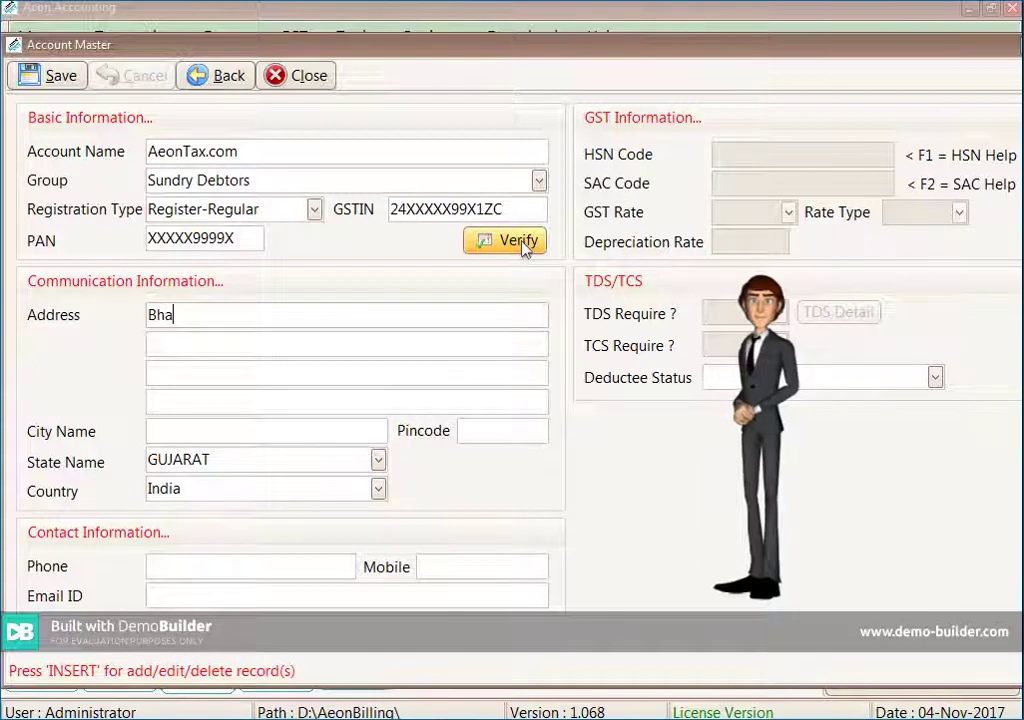
pyautogui.write('vnaa')
pyautogui.write('agar')
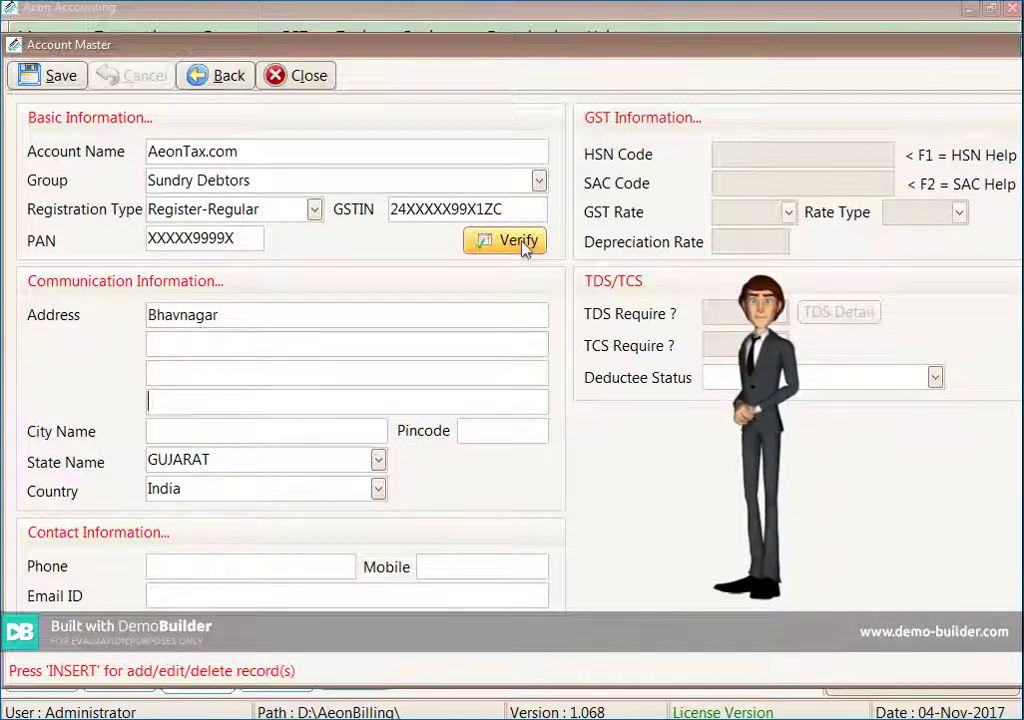
pyautogui.write('Bhav')
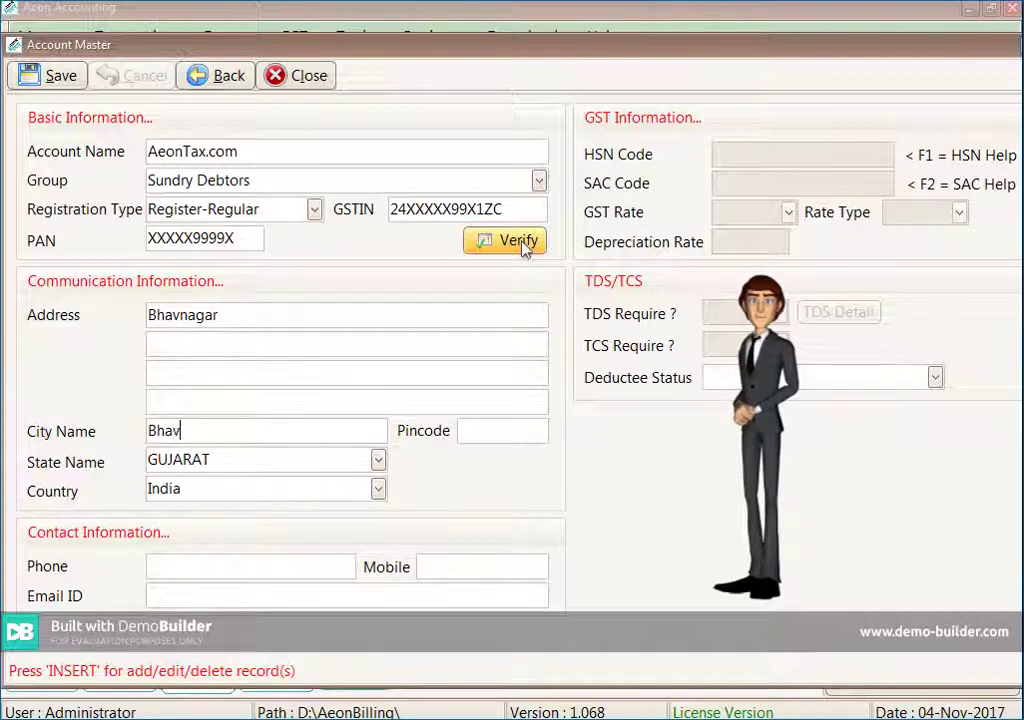
pyautogui.write('nagar')
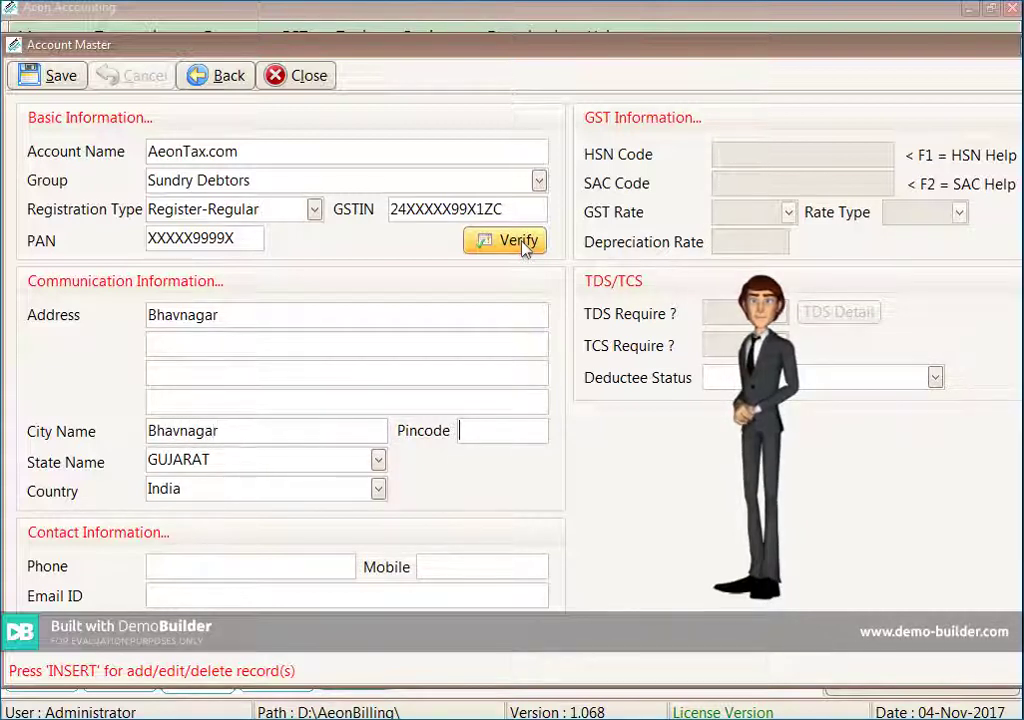
pyautogui.write('36400')
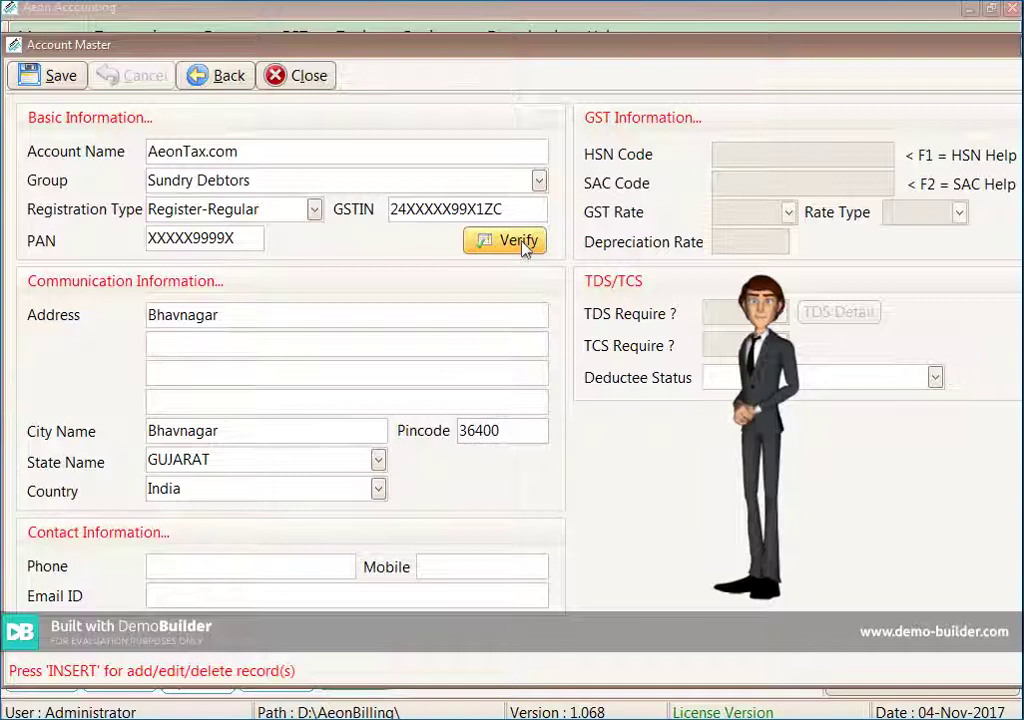
pyautogui.write('2')
pyautogui.press('Tab')
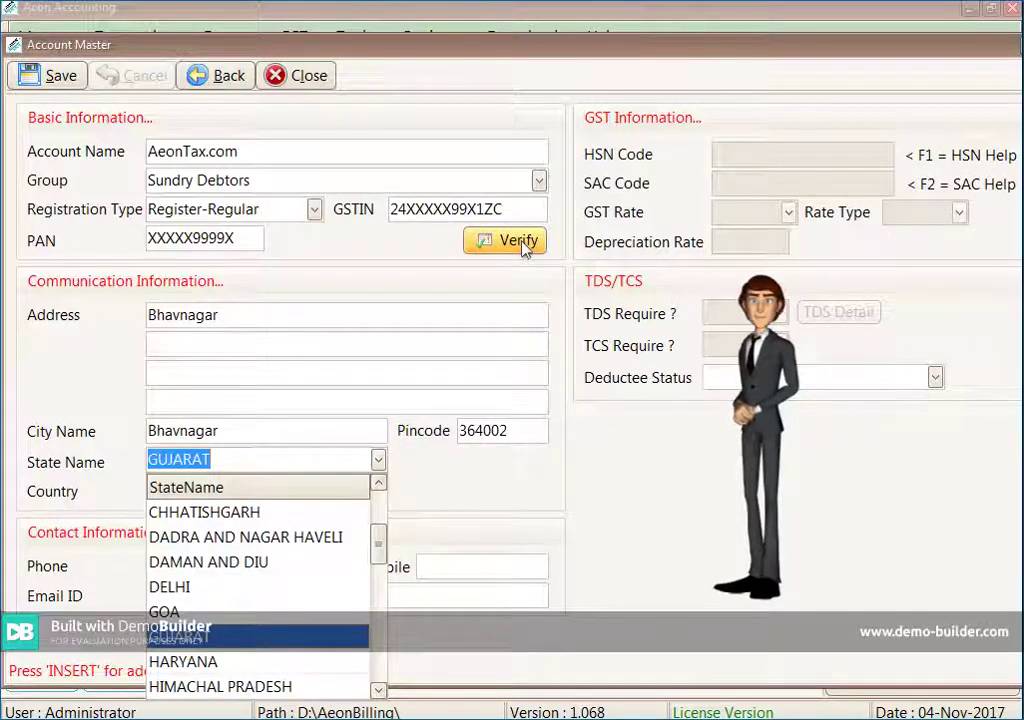
# Keep GUJARAT and India, and fill in the phone, mobile and e-mail details
pyautogui.press('Tab')
pyautogui.press('Tab')
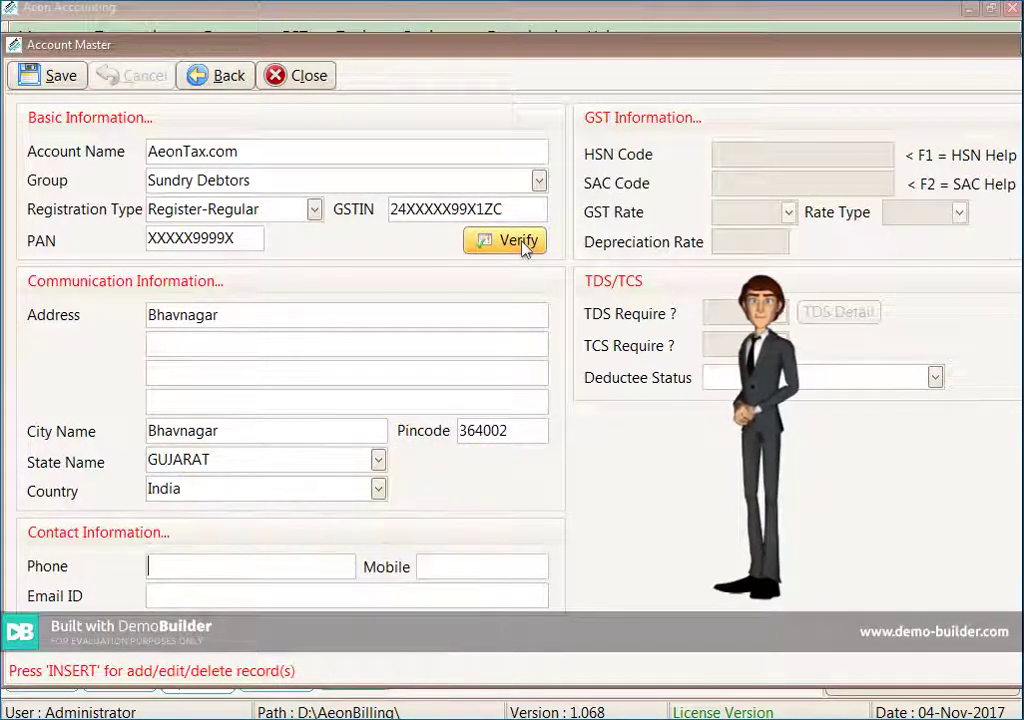
pyautogui.write('0278-2514')
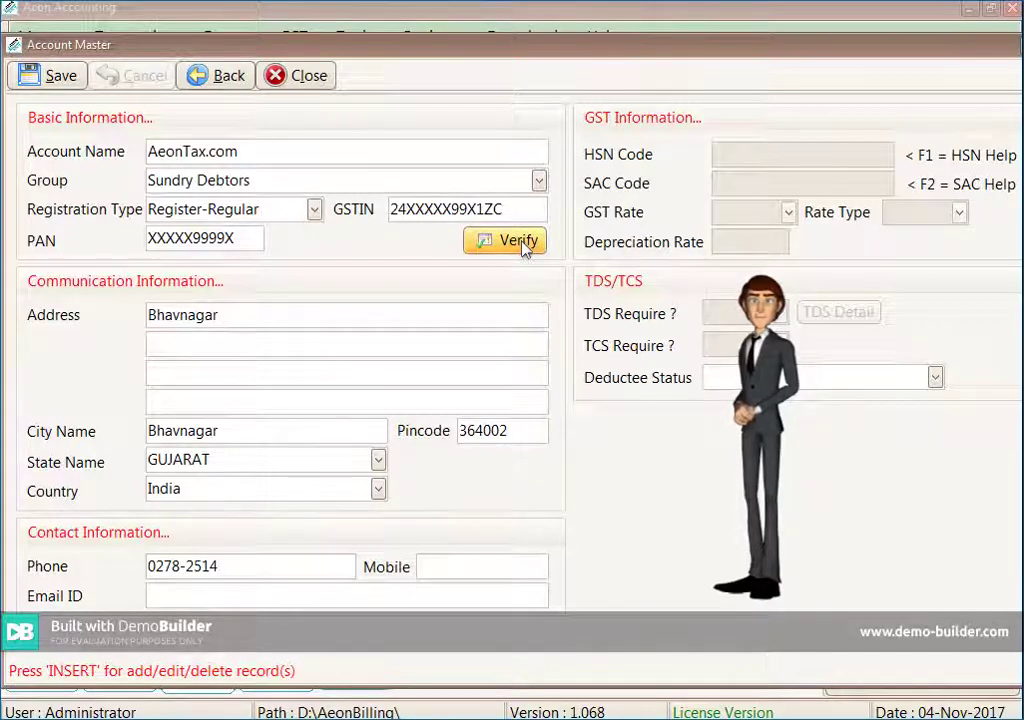
pyautogui.write('12')
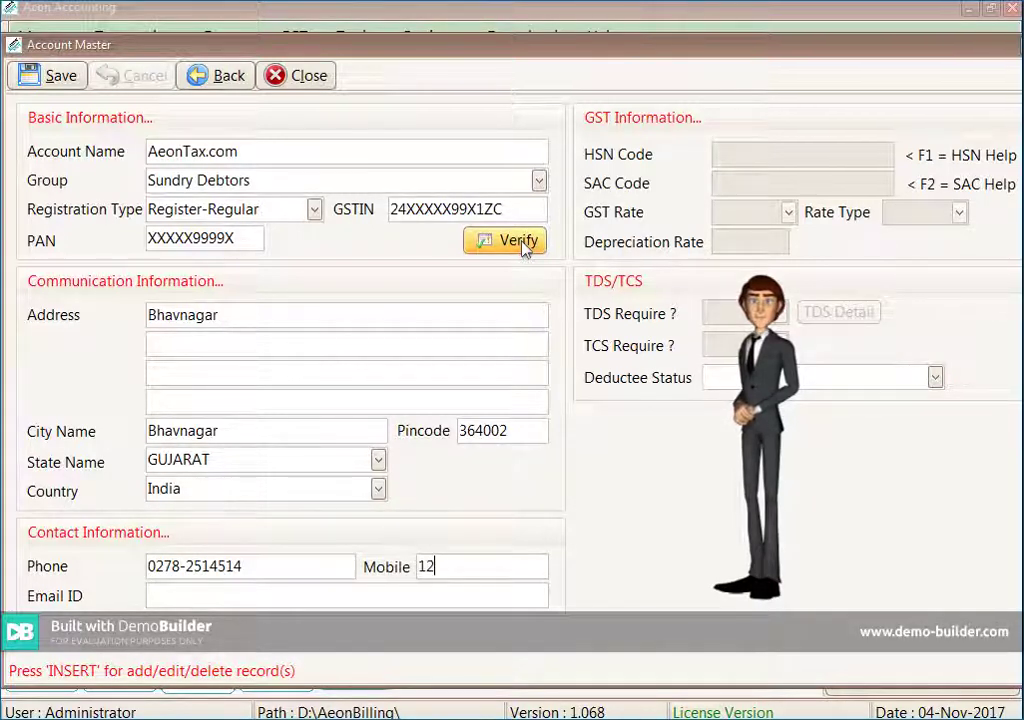
pyautogui.write('34567890')
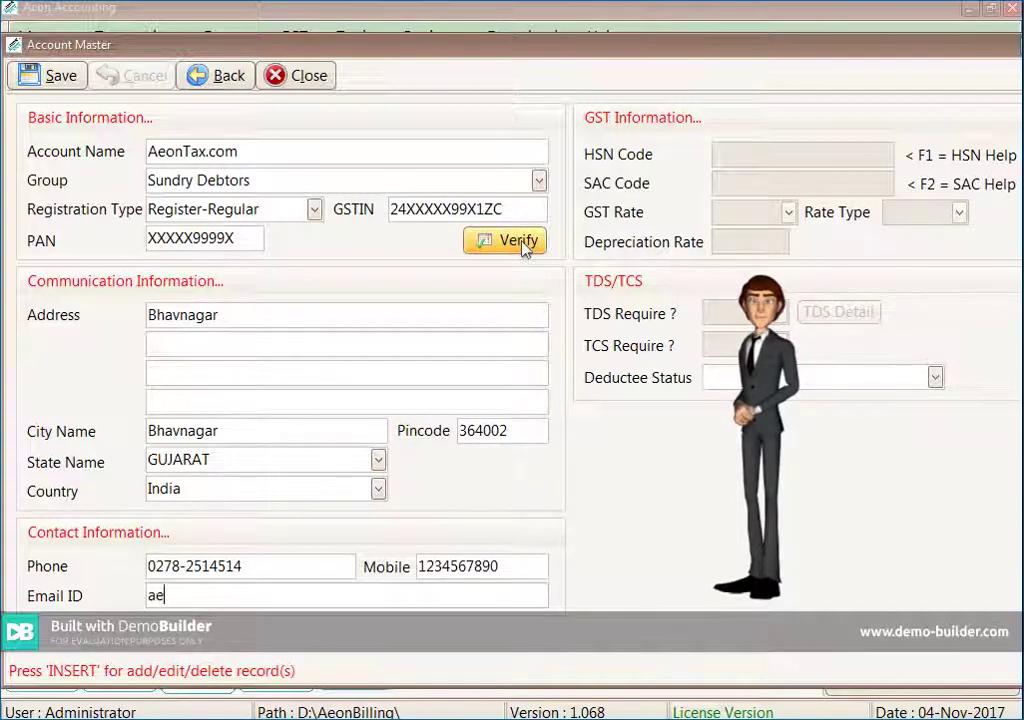
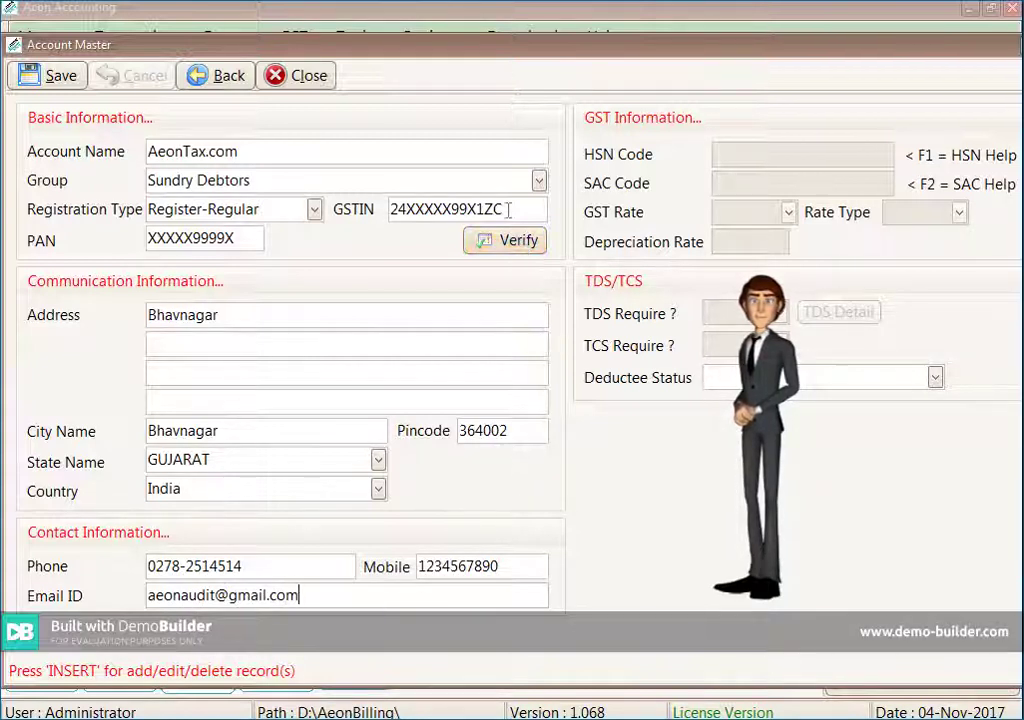
# Save the AeonTax.com account, discard the empty follow-up form, and close the Account Master list
pyautogui.hotkey('ctrl', 's')
pyautogui.press('Return')
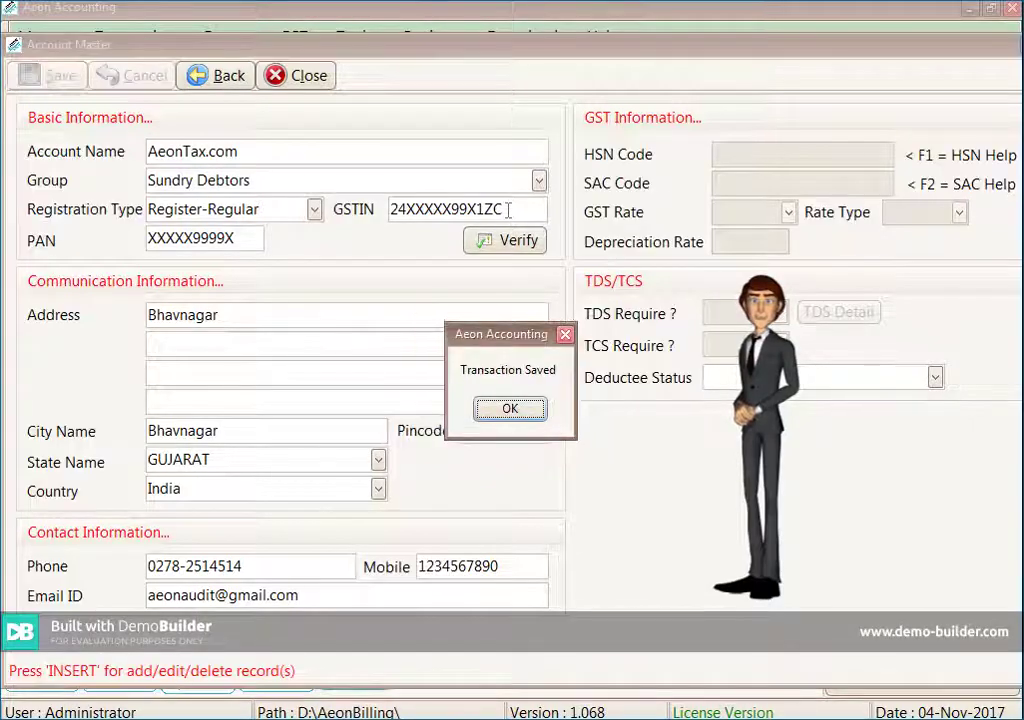
pyautogui.press('Return')
pyautogui.press('Escape')
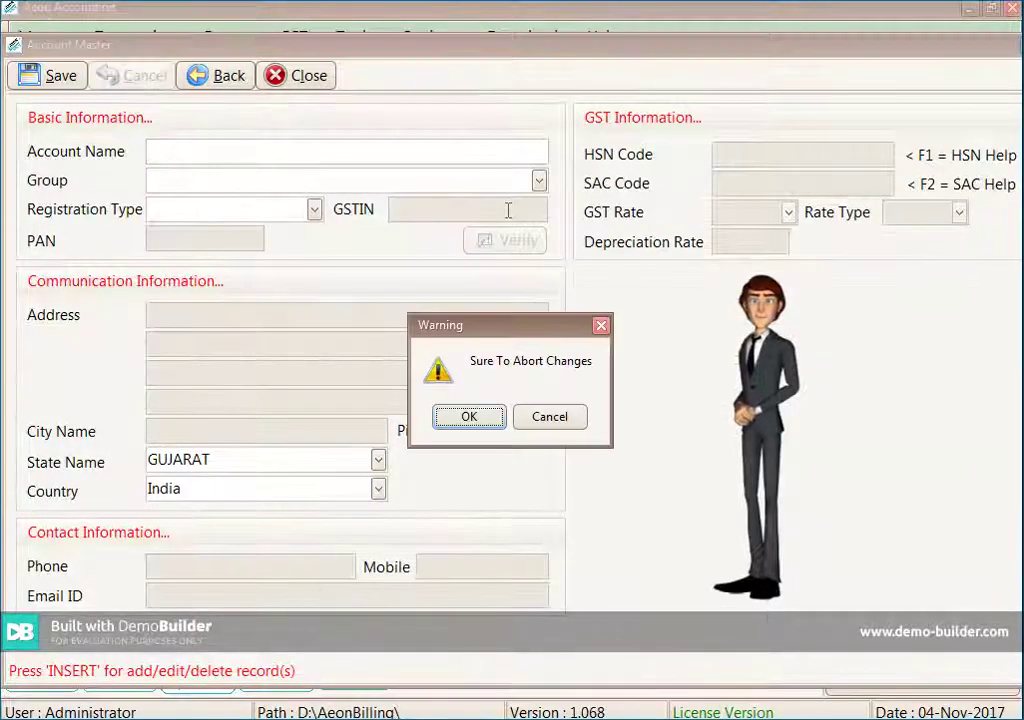
pyautogui.press('Return')
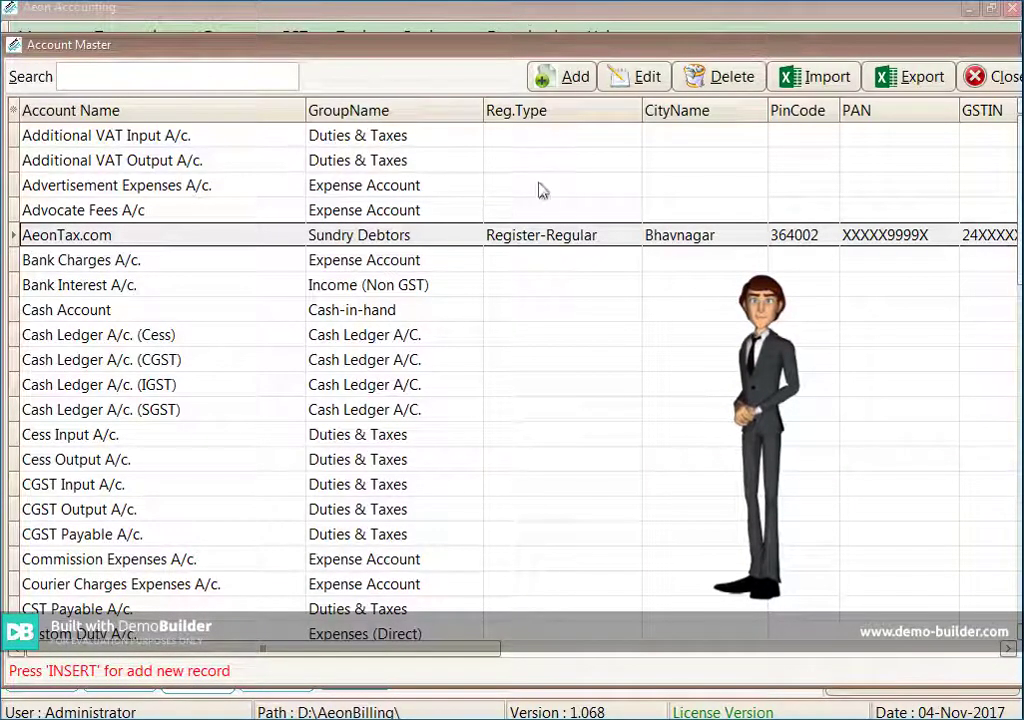
pyautogui.press('Escape')
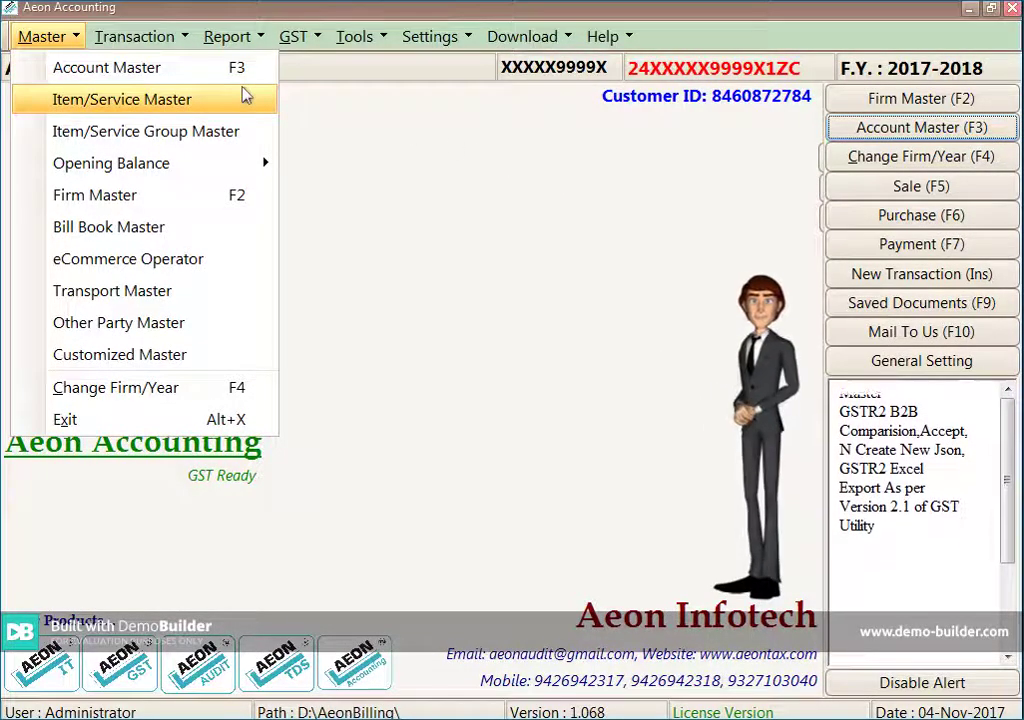
# Open Demo Product from the Item/Service Master and keep its type as Goods
pyautogui.click(245, 95)
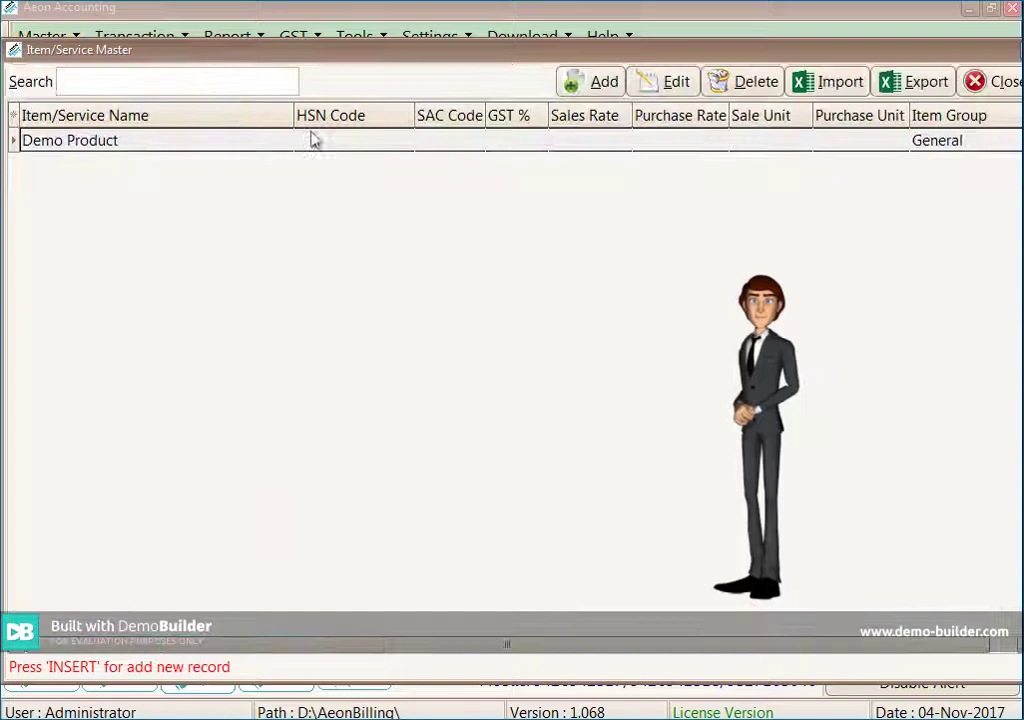
pyautogui.doubleClick(313, 140)
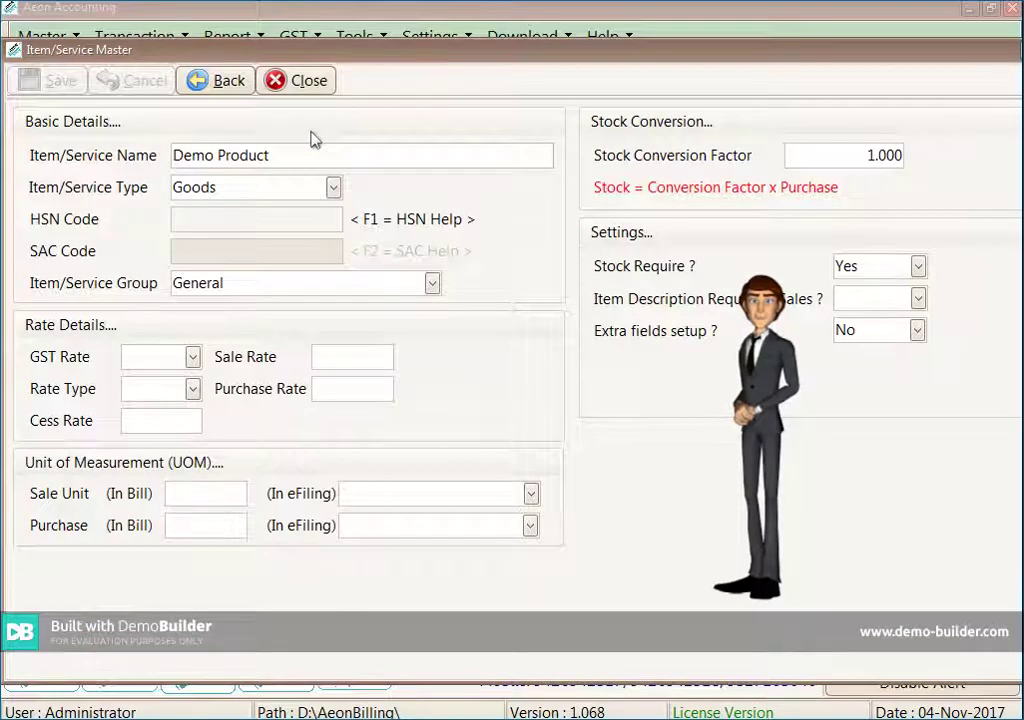
pyautogui.press('Return')
pyautogui.press('Down')
pyautogui.press('Down')
pyautogui.press('Down')
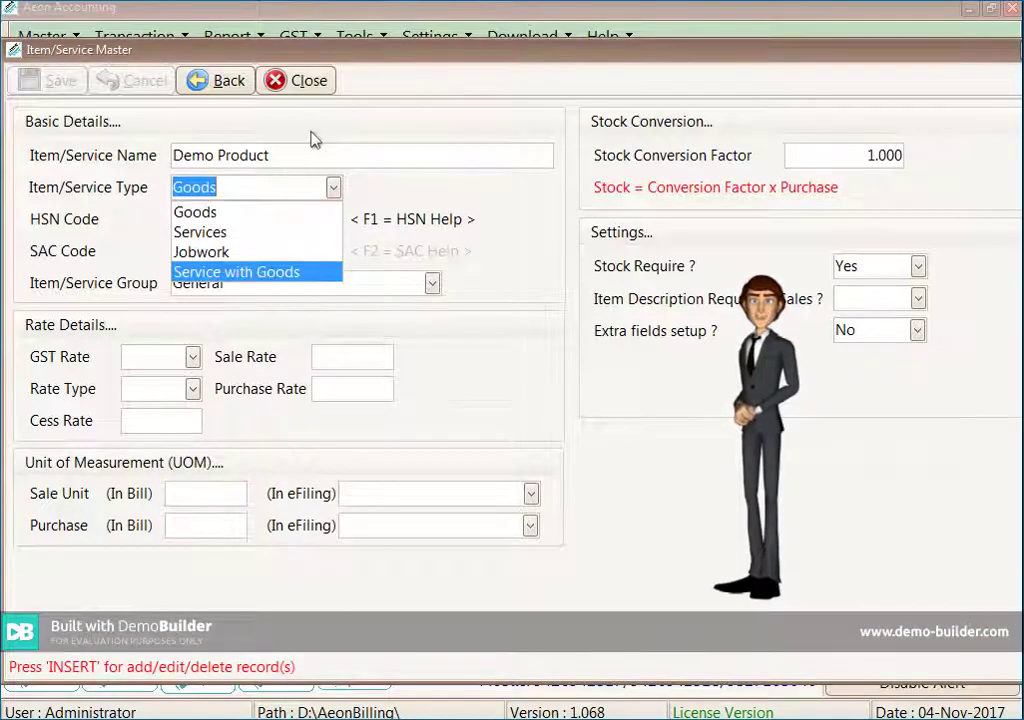
pyautogui.press('Up')
pyautogui.press('Up')
pyautogui.press('Up')
pyautogui.press('Return')
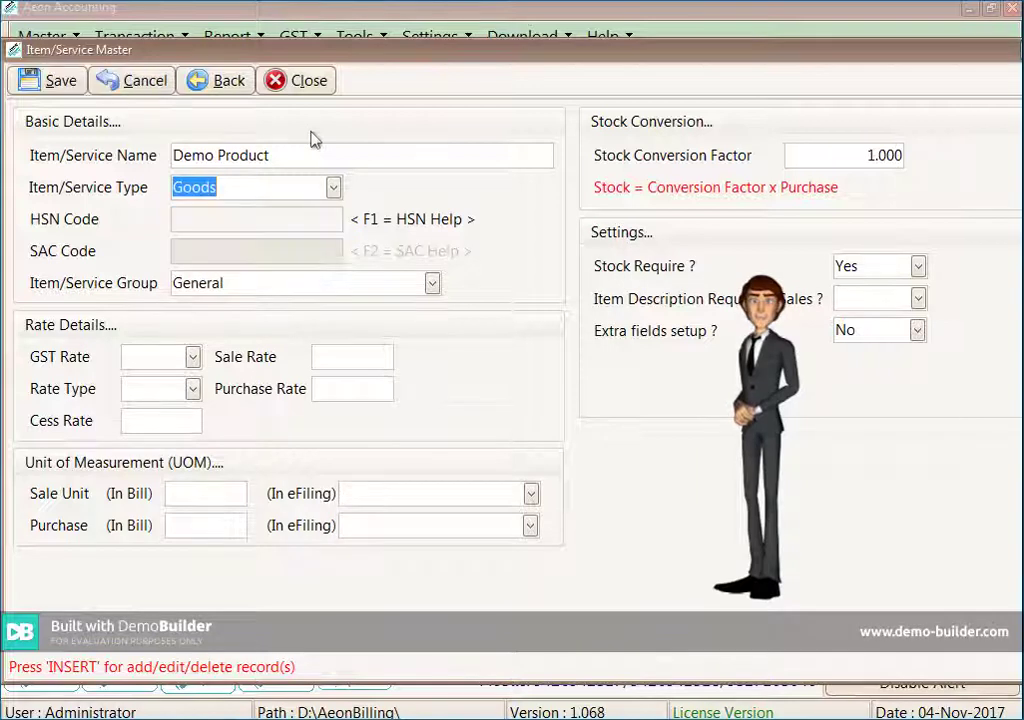
# Keep the General group, set the GST rate to 28, and advance to the unit fields
pyautogui.press('Return')
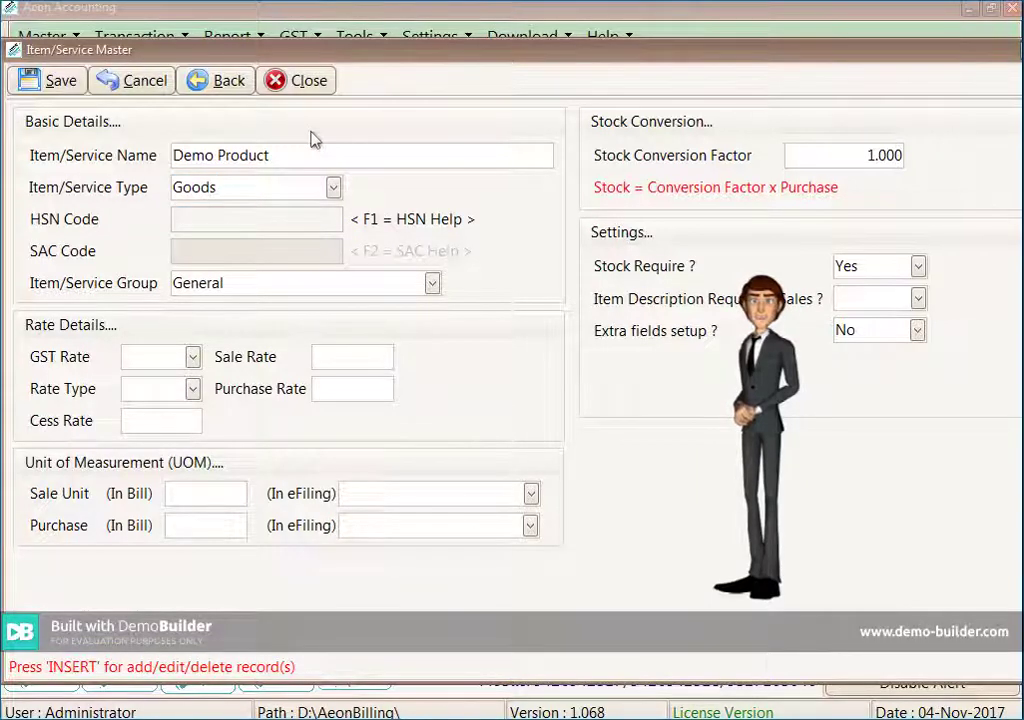
pyautogui.press('Return')
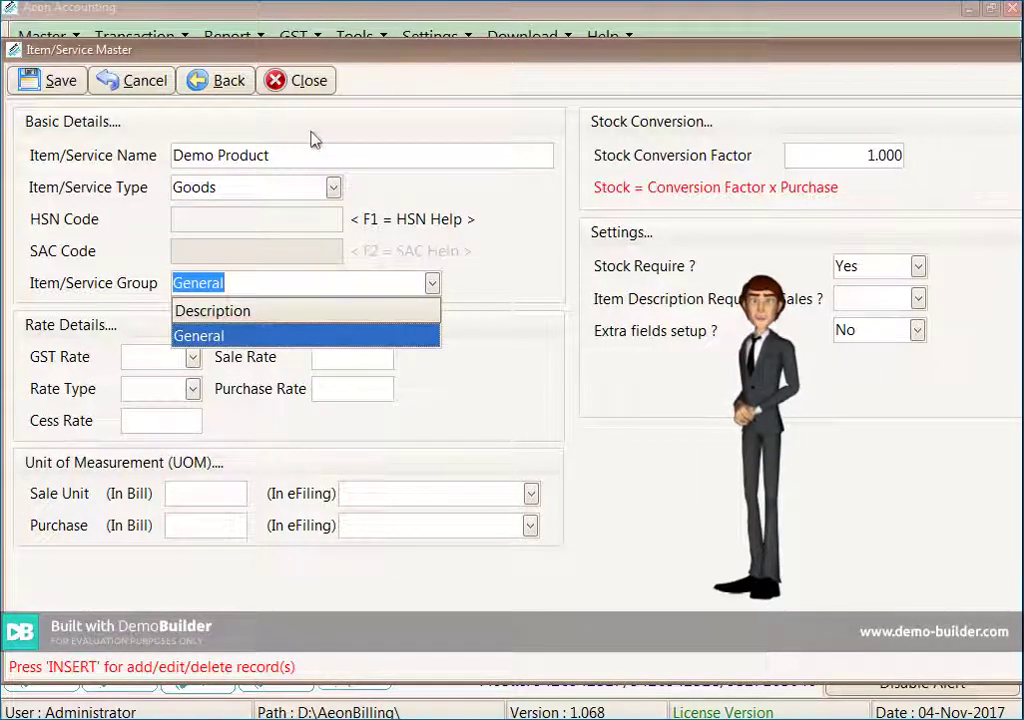
pyautogui.press('Return')
pyautogui.press('Return')
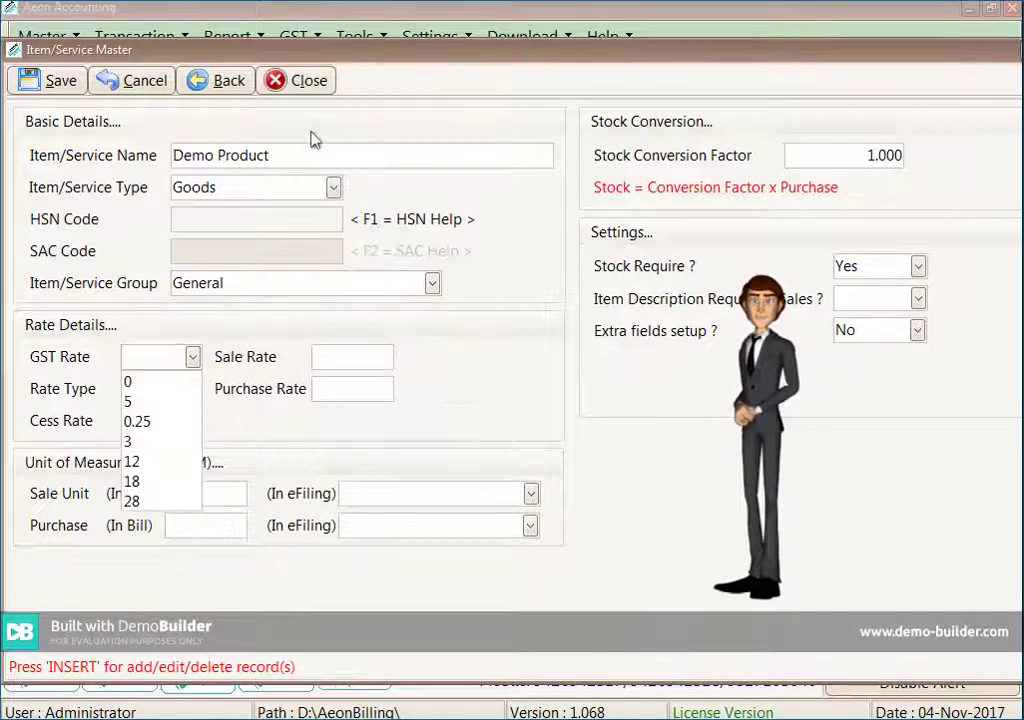
pyautogui.press('Down')
pyautogui.press('Down')
pyautogui.press('Down')
pyautogui.press('Down')
pyautogui.press('Down')
pyautogui.press('Down')
pyautogui.press('Down')
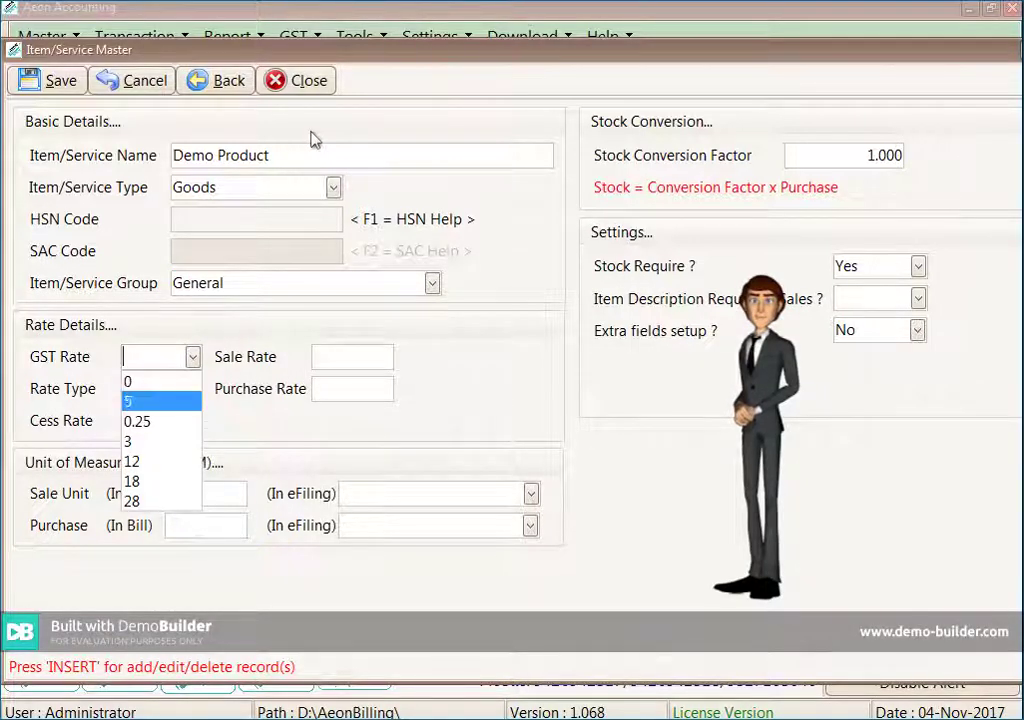
pyautogui.press('Up')
pyautogui.press('Up')
pyautogui.press('Up')
pyautogui.press('Up')
pyautogui.press('Up')
pyautogui.press('Up')
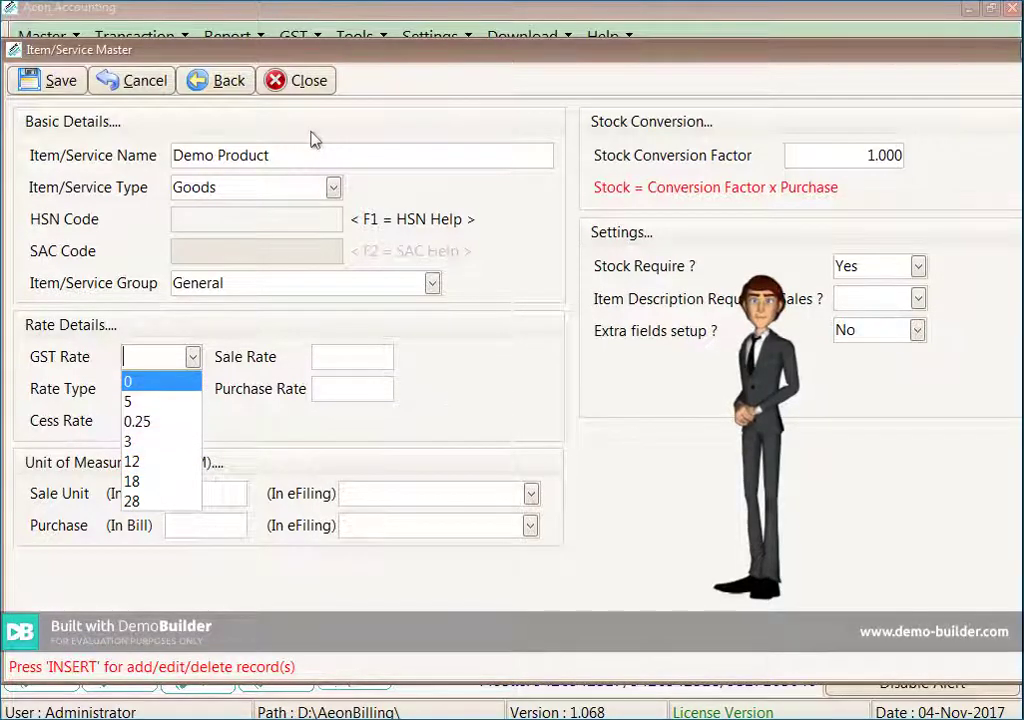
pyautogui.write('28')
pyautogui.press('Return')
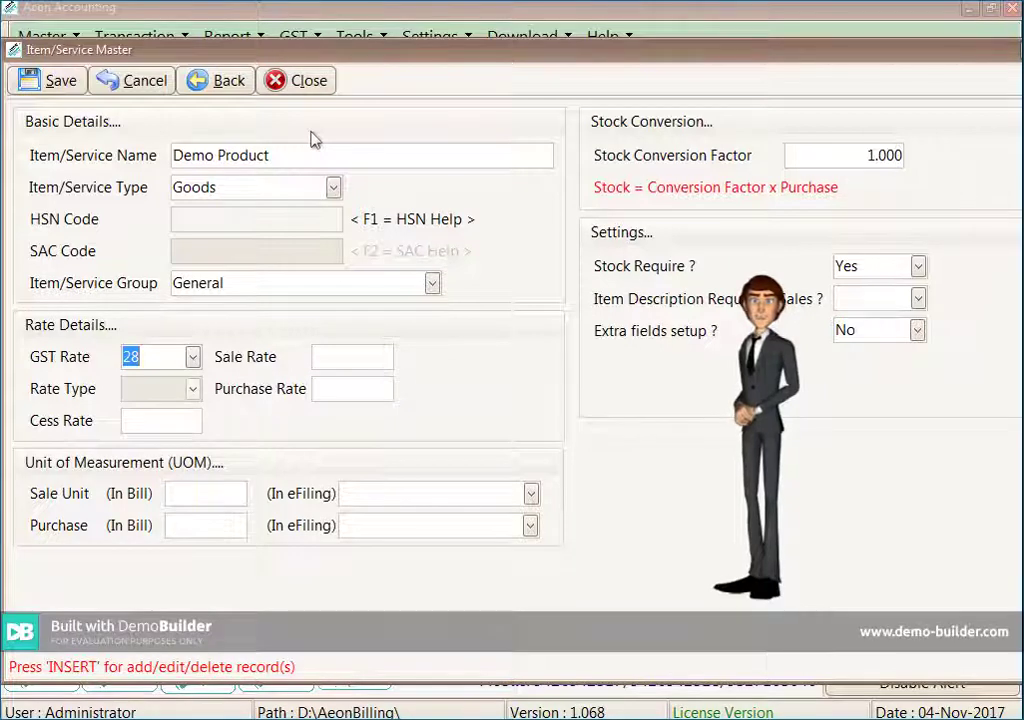
pyautogui.press('Return')
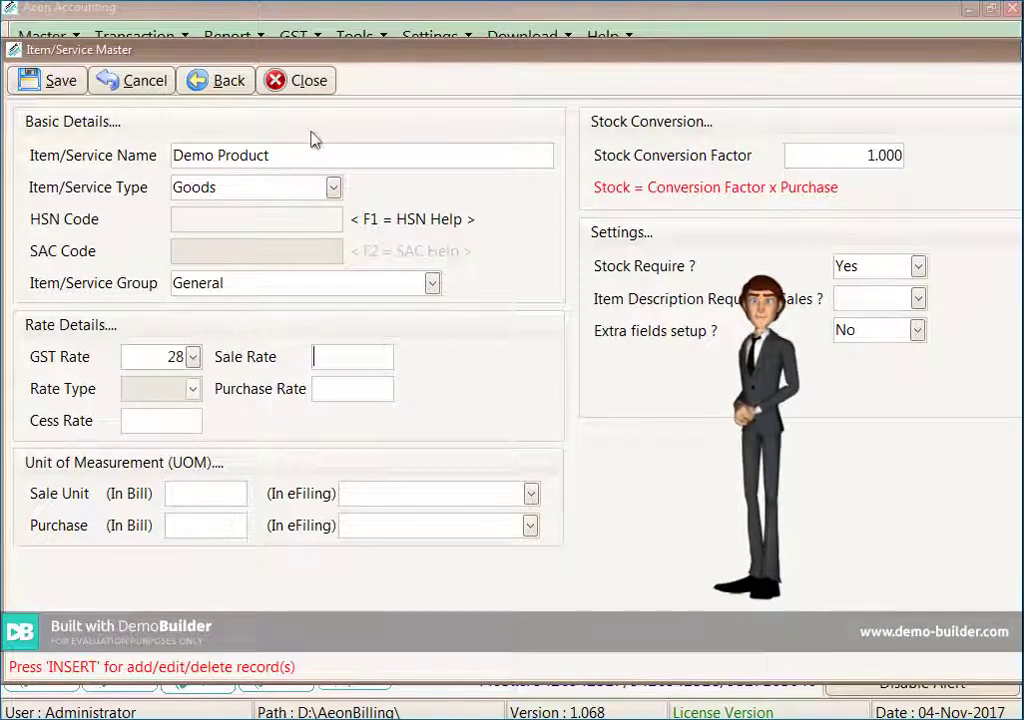
pyautogui.press('Return')
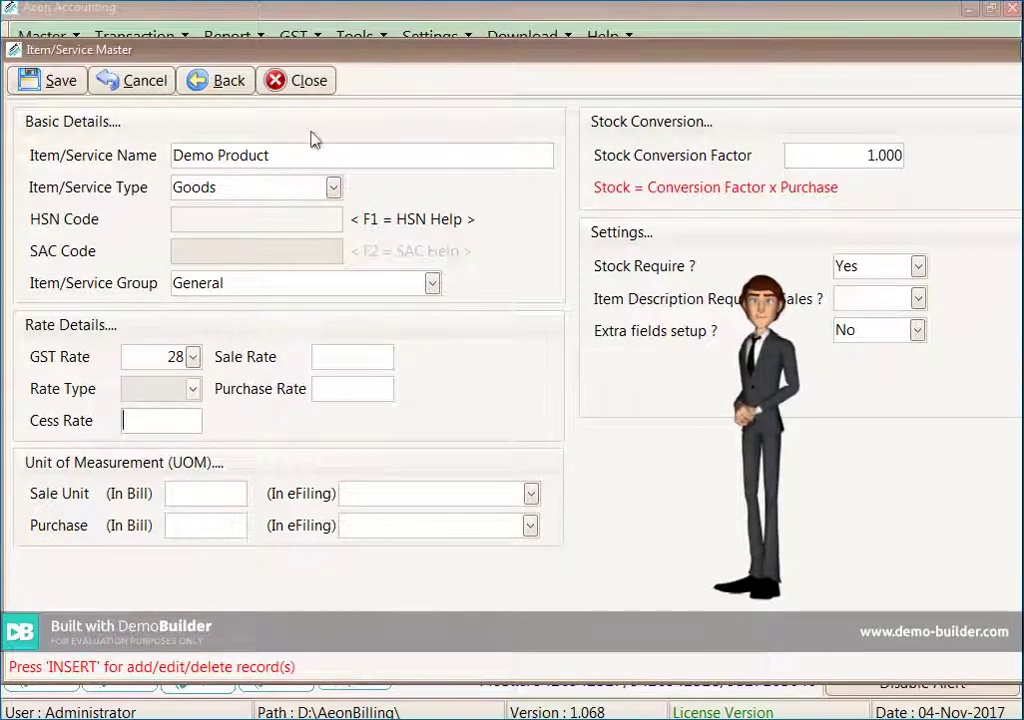
pyautogui.press('Return')
pyautogui.press('Return')
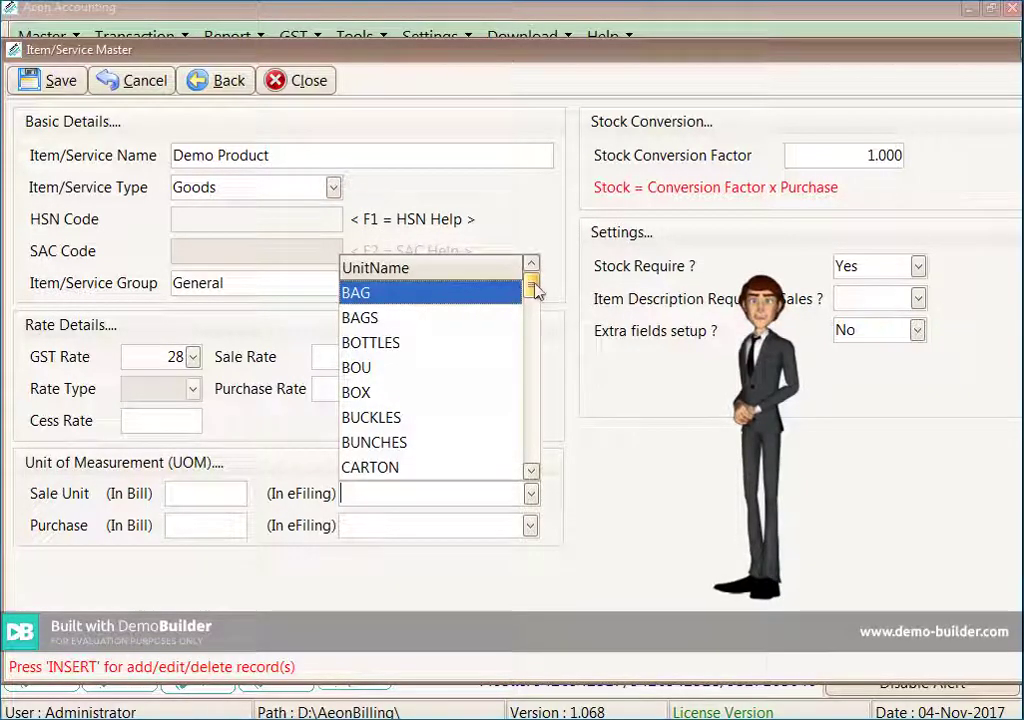
# Set QUINTAL as Demo Product's sale and purchase e-filing units and save the item
pyautogui.moveTo(534, 290); pyautogui.dragTo(528, 462)
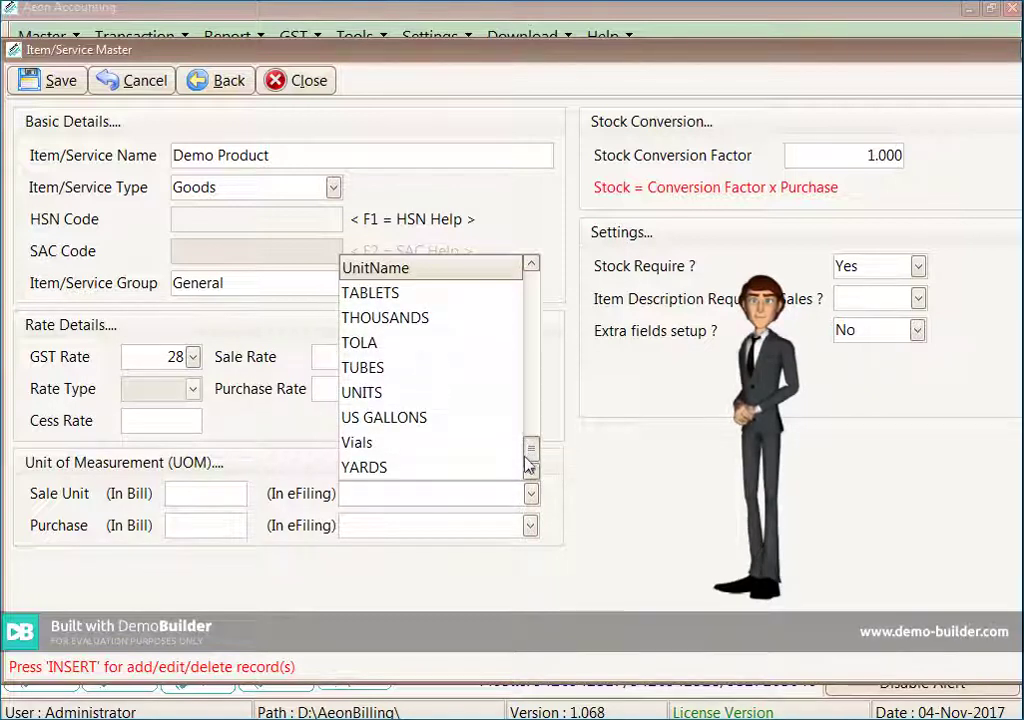
pyautogui.write('Q')
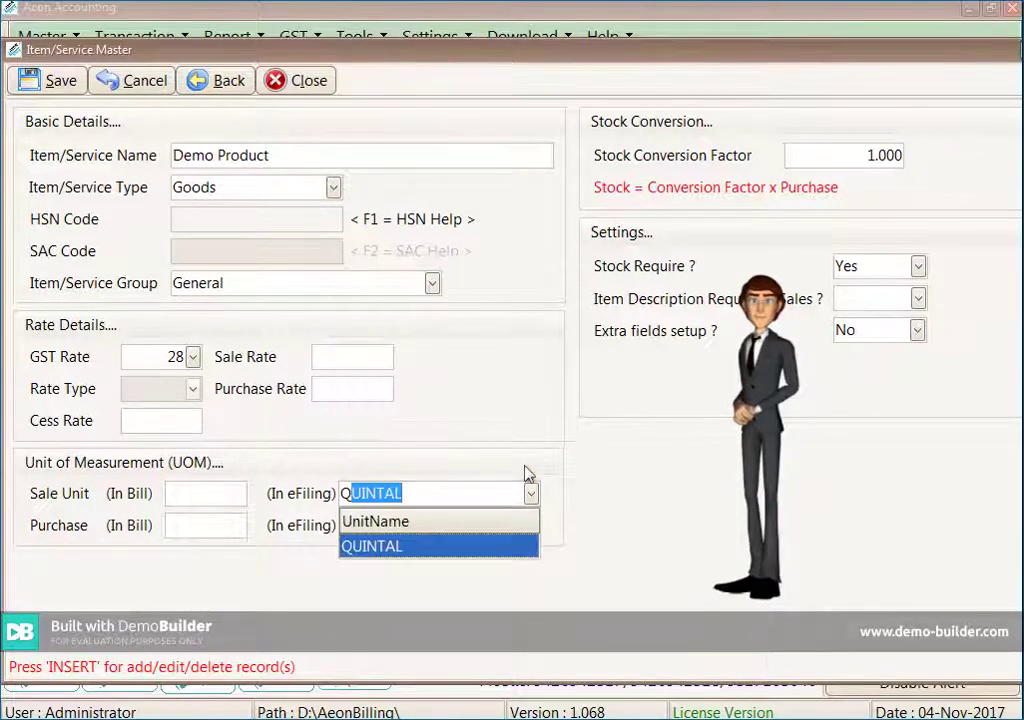
pyautogui.press('Escape')
pyautogui.hotkey('alt', 'Down')
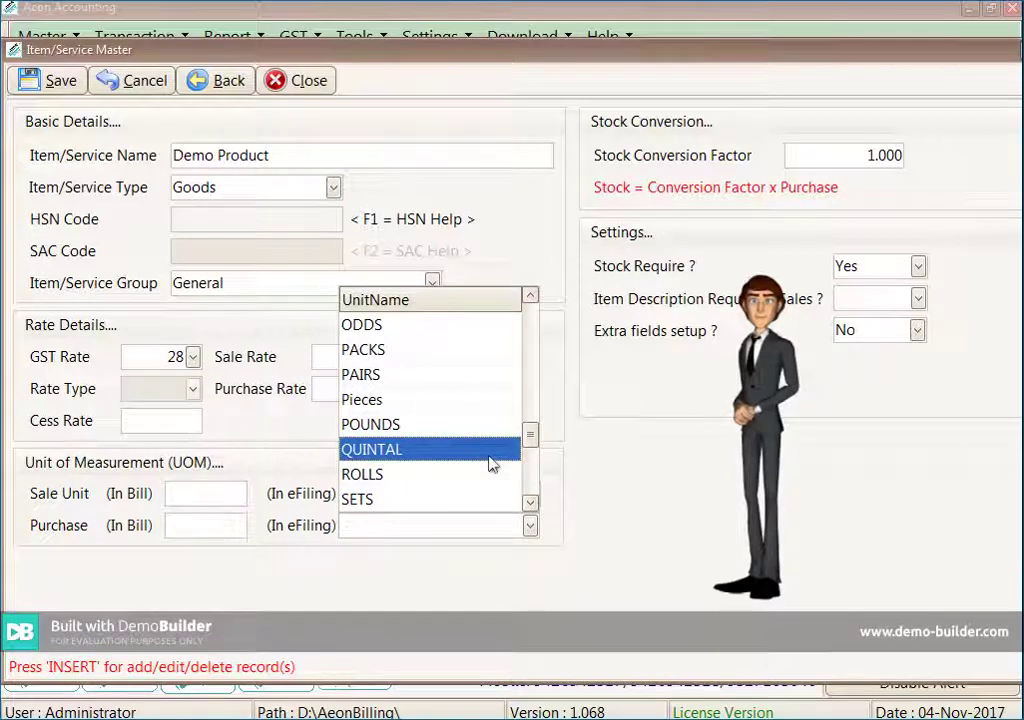
pyautogui.click(490, 457)
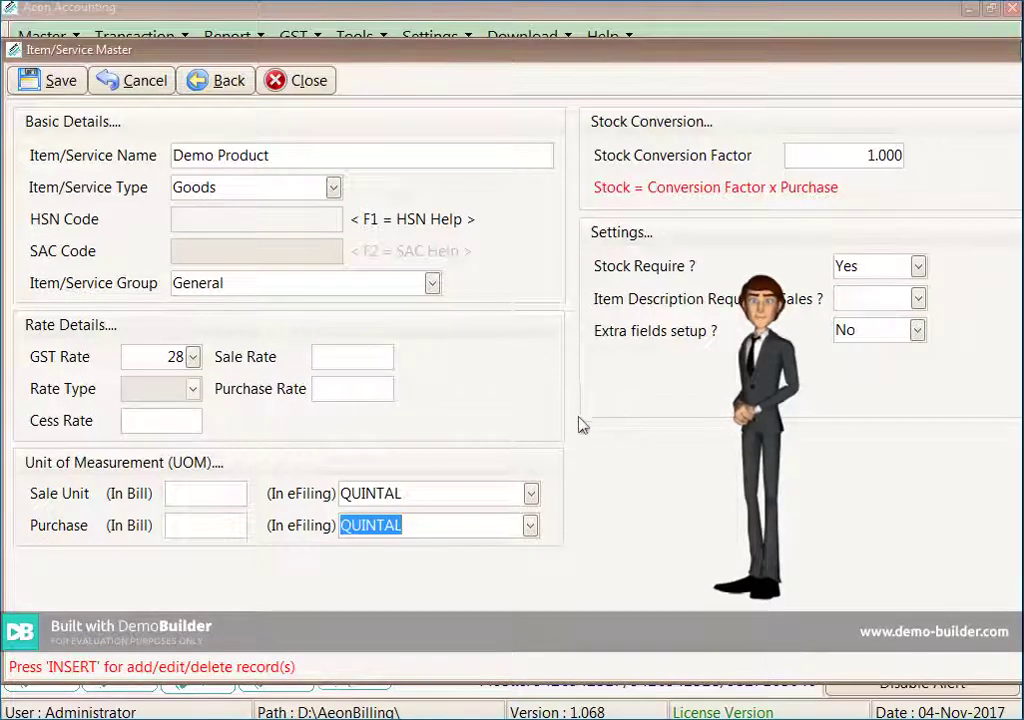
pyautogui.hotkey('ctrl', 's')
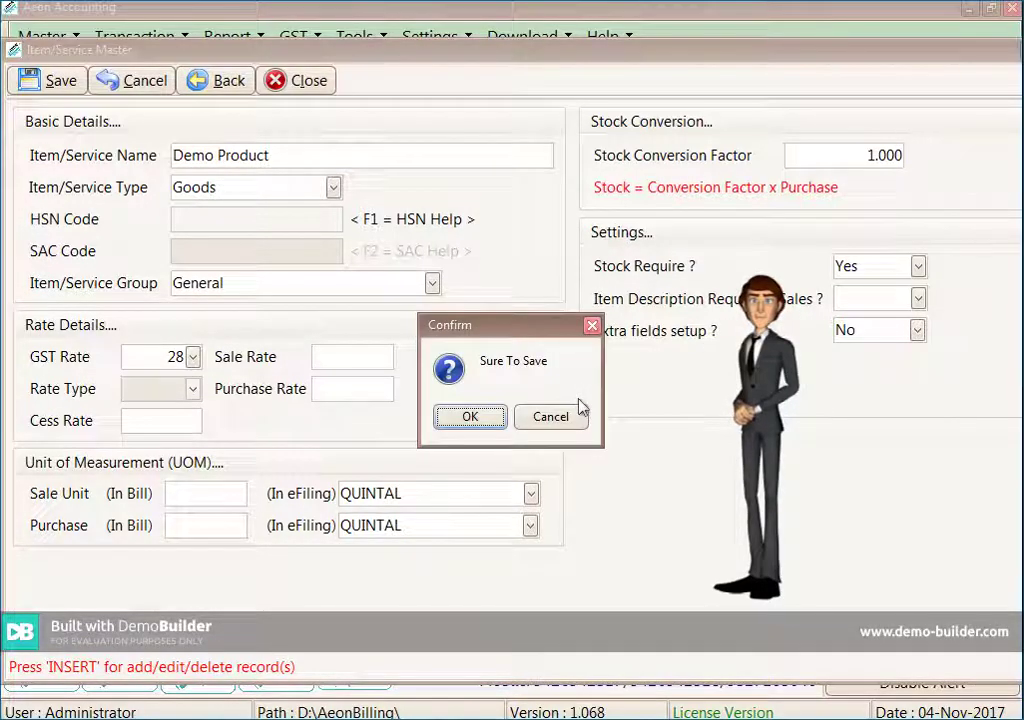
pyautogui.press('Return')
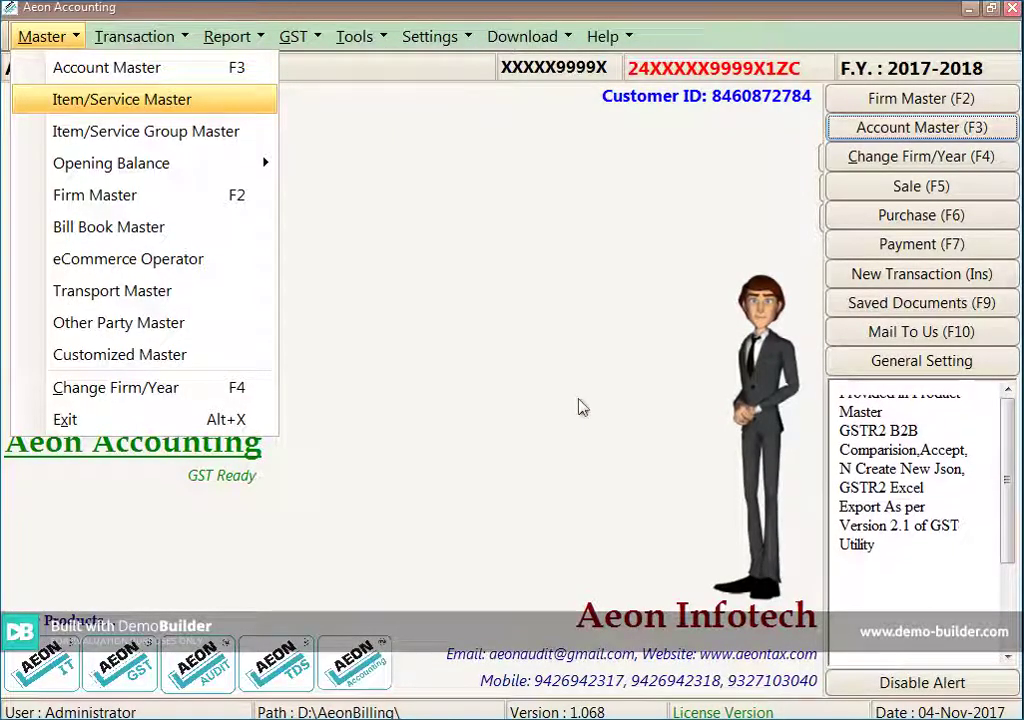
# Open the sales register and start new sale bill number 1 in the Sales Book
pyautogui.press('Right')
pyautogui.press('Right')
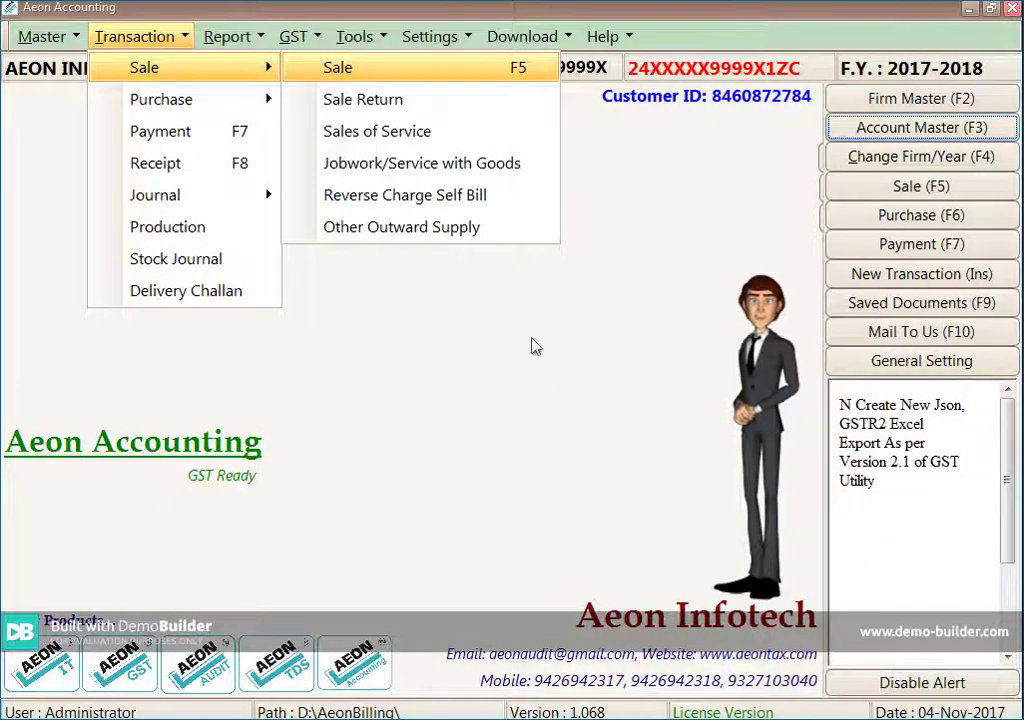
pyautogui.press('Return')
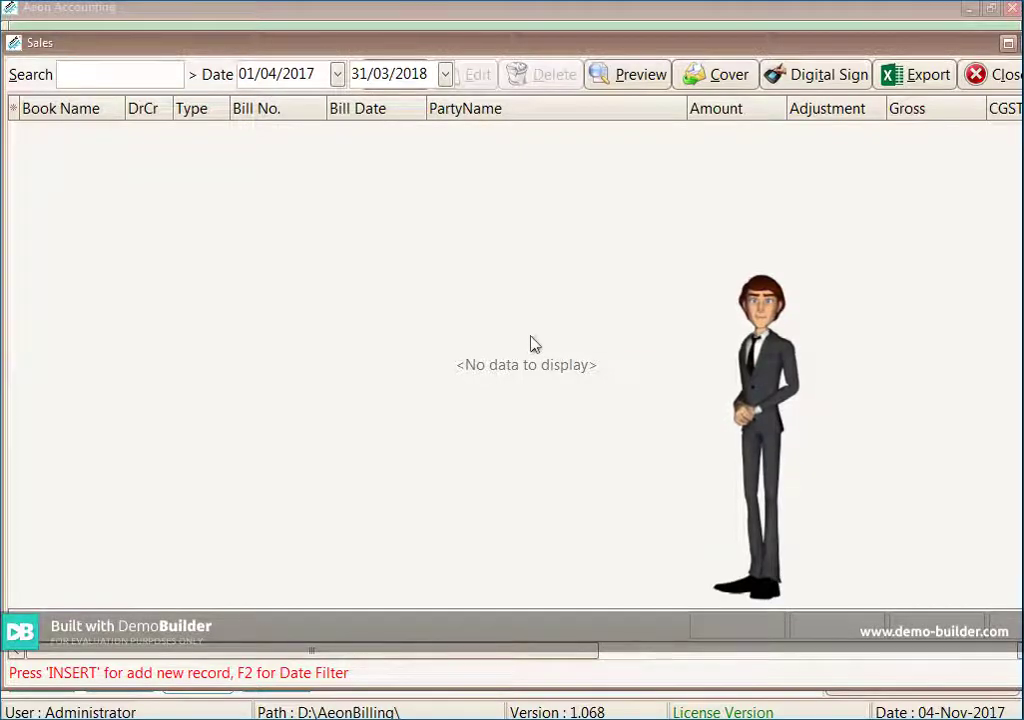
pyautogui.press('Insert')
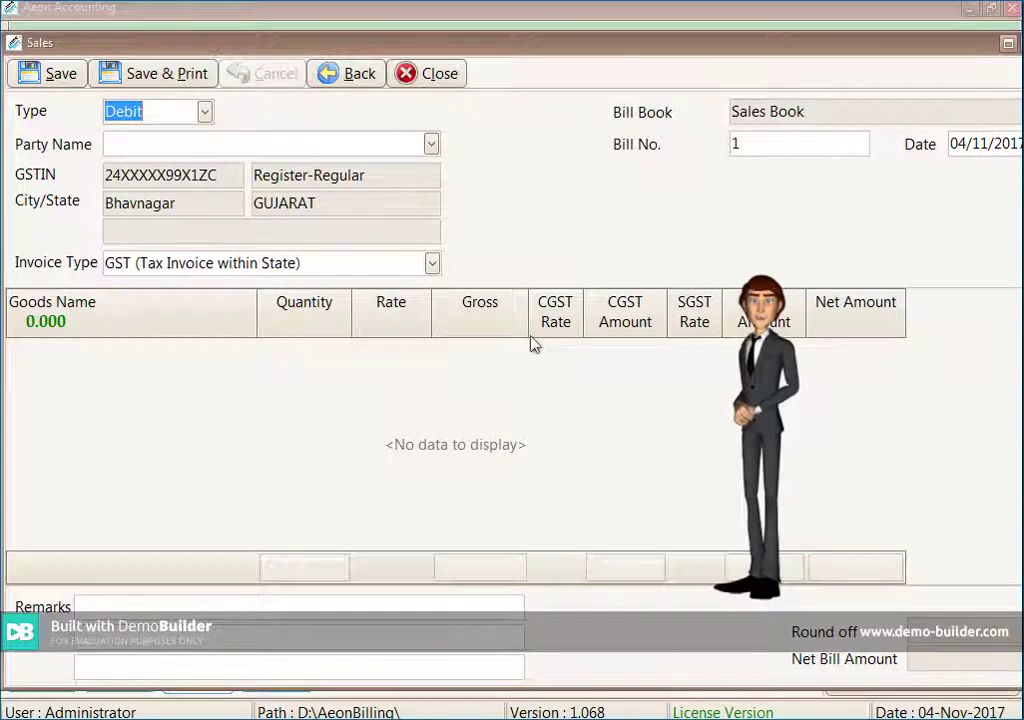
# Choose AeonTax.com as the bill's party, keep GST within State, and move into the goods lines
pyautogui.press('Return')
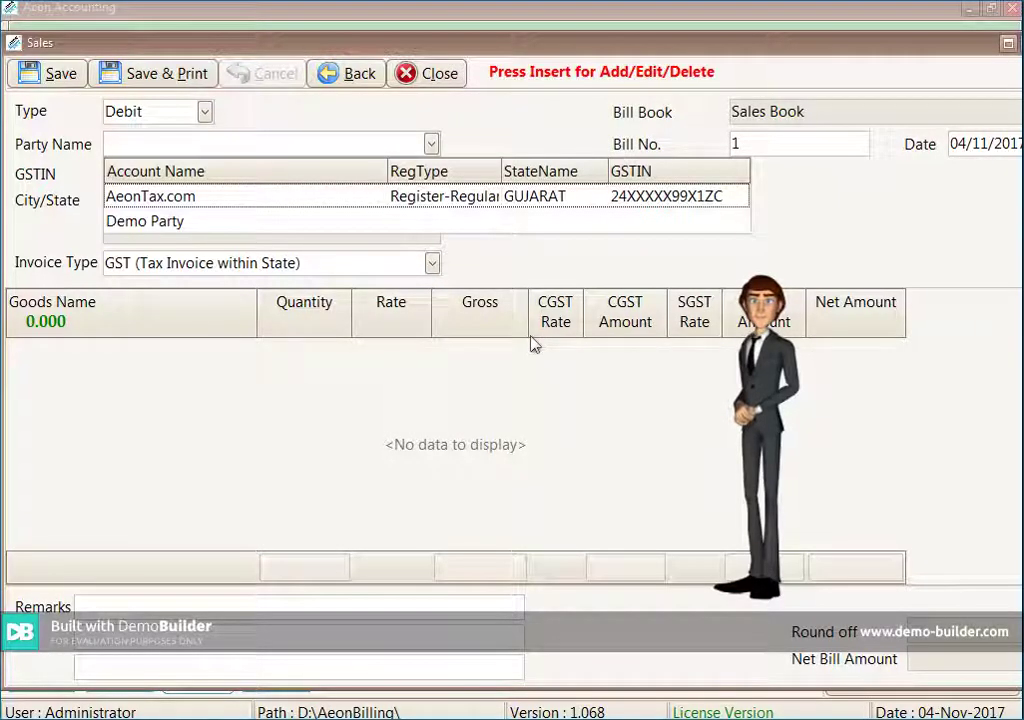
pyautogui.press('Down')
pyautogui.press('Up')
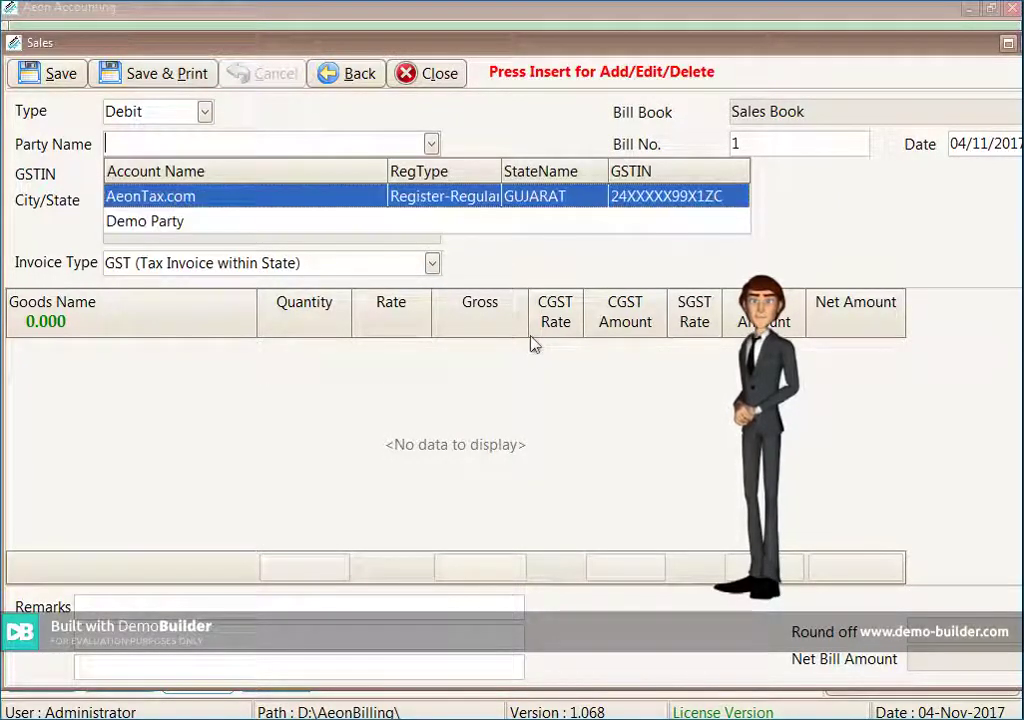
pyautogui.press('Return')
pyautogui.press('Return')
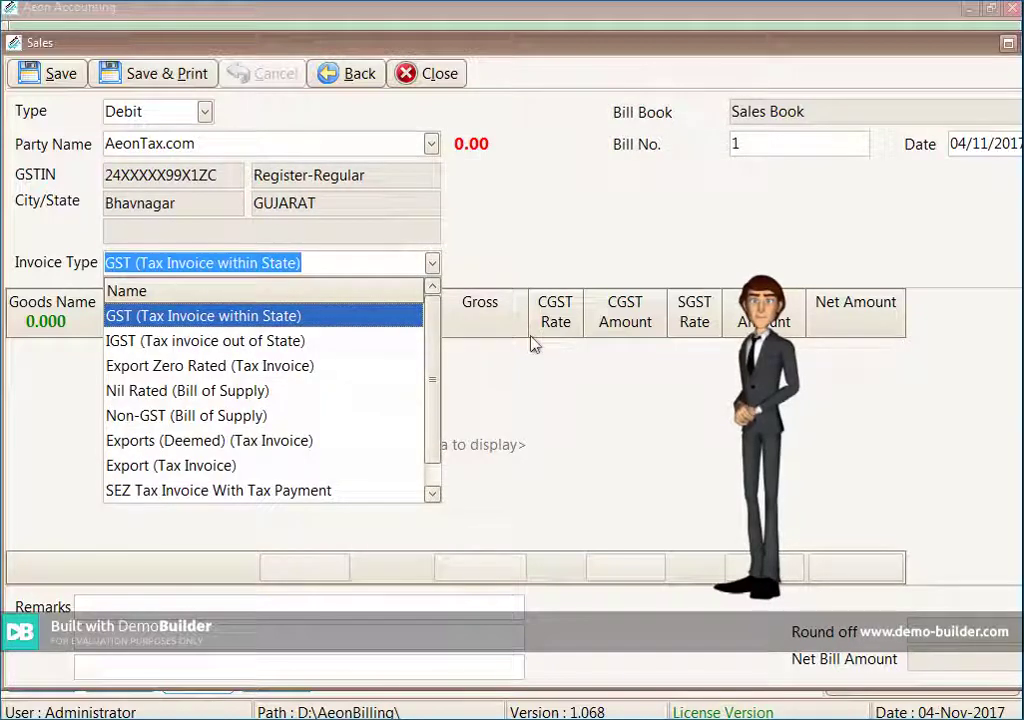
pyautogui.press('Return')
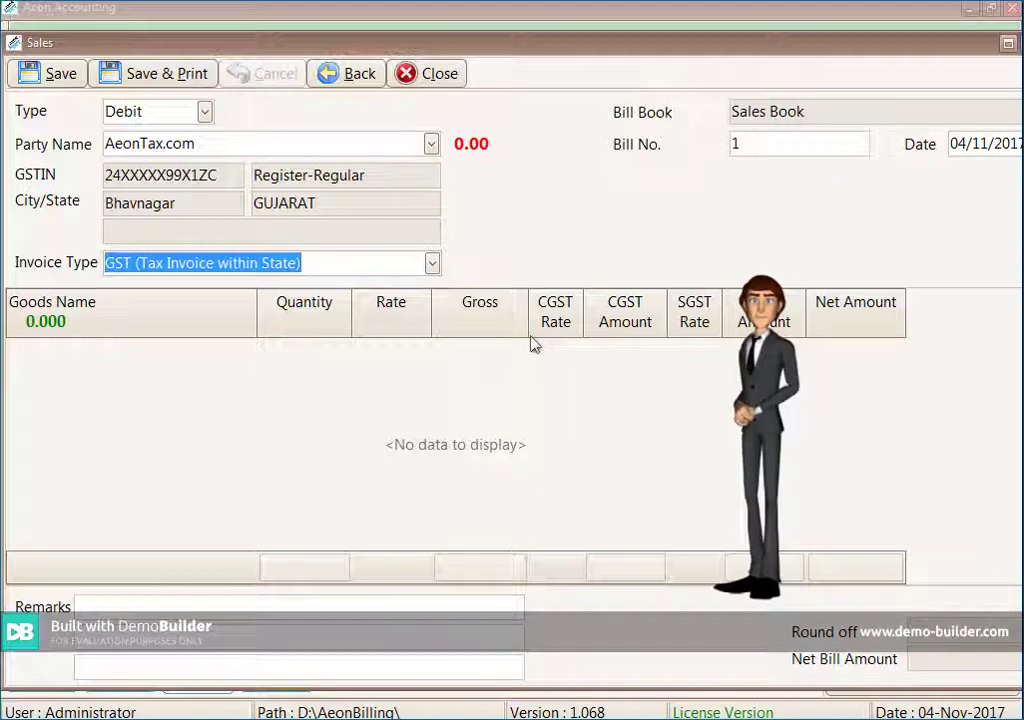
pyautogui.press('Tab')
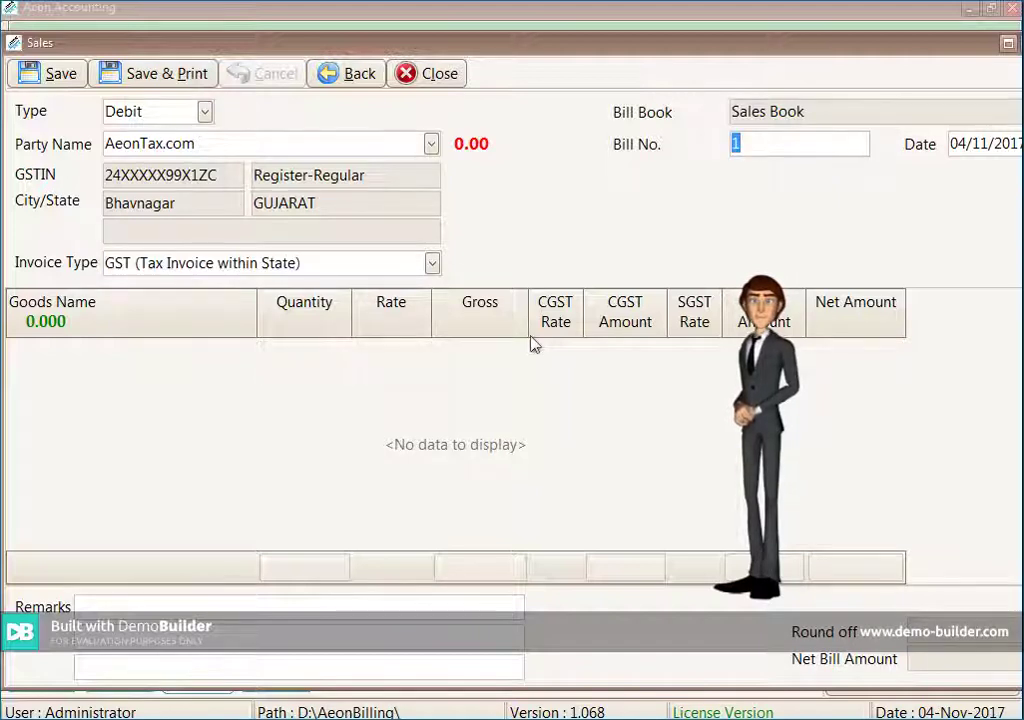
pyautogui.press('Tab')
pyautogui.press('Tab')
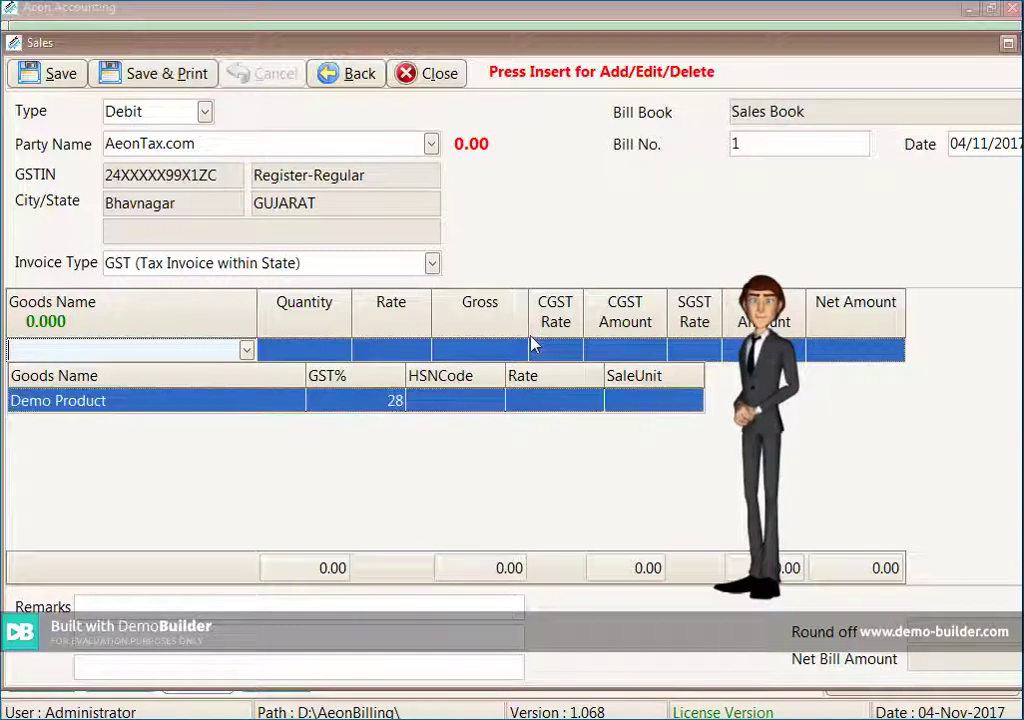
# Add Demo Product to the bill with quantity 10 at rate 250
pyautogui.press('Return')
pyautogui.press('Return')
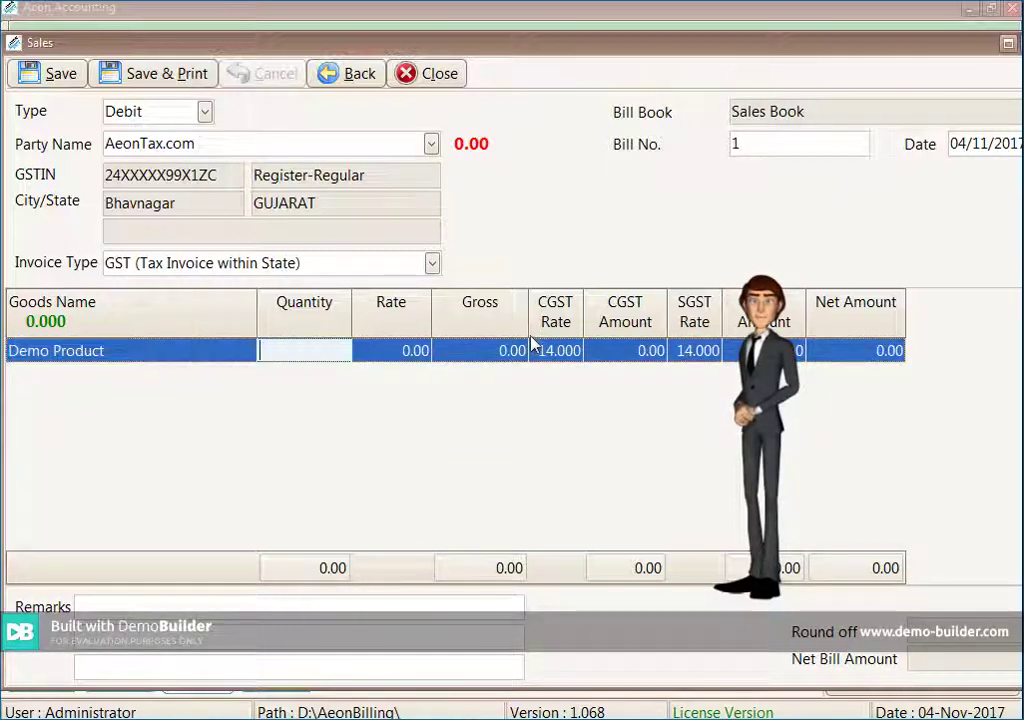
pyautogui.write('10')
pyautogui.press('Return')
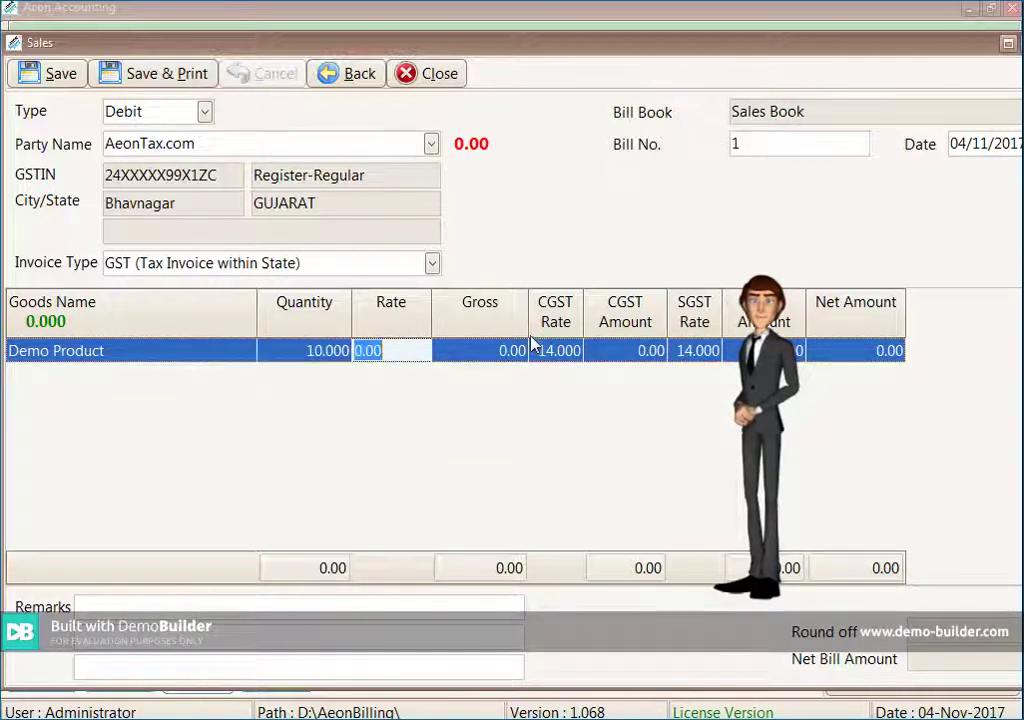
pyautogui.write('250')
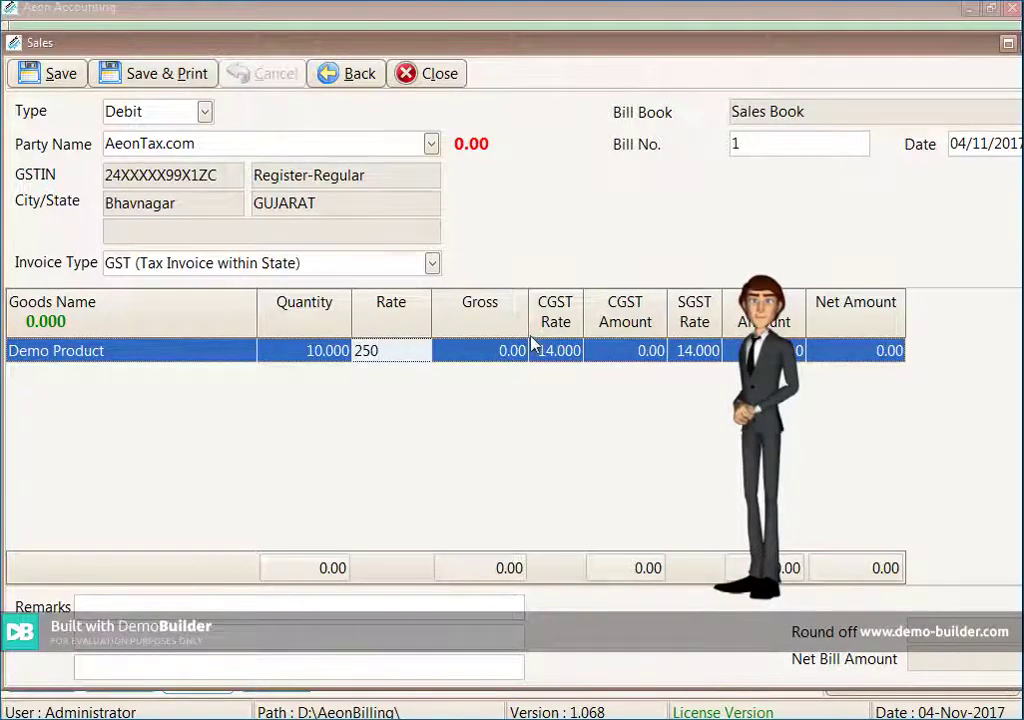
pyautogui.press('Return')
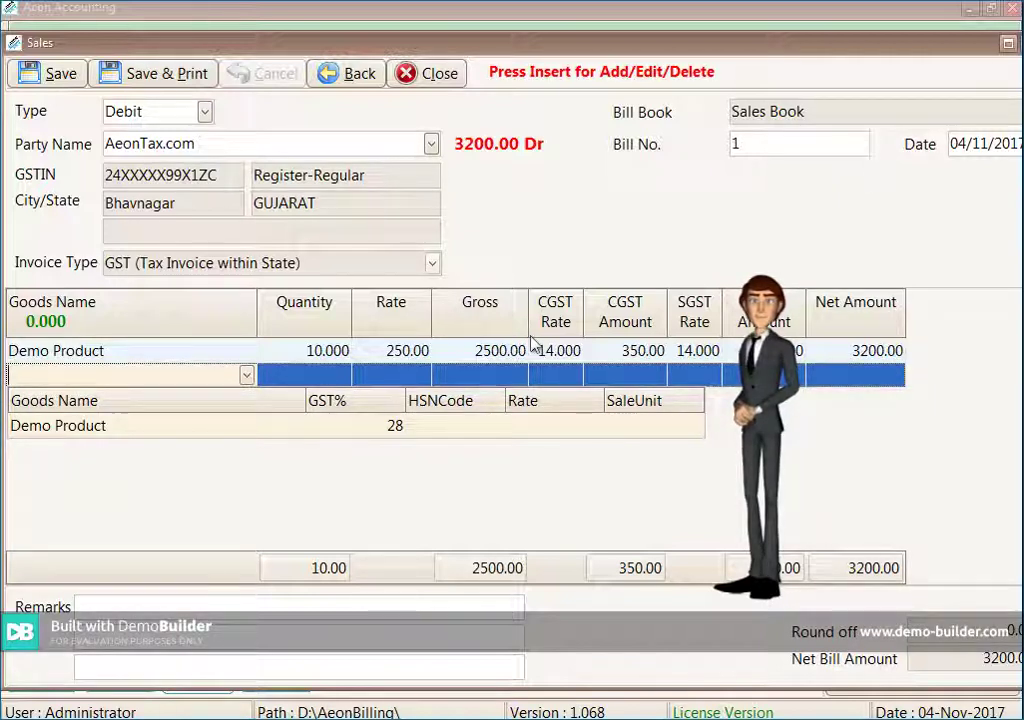
# Drop the empty extra line, save the 3200.00 bill, and discard the next blank bill
pyautogui.press('Down')
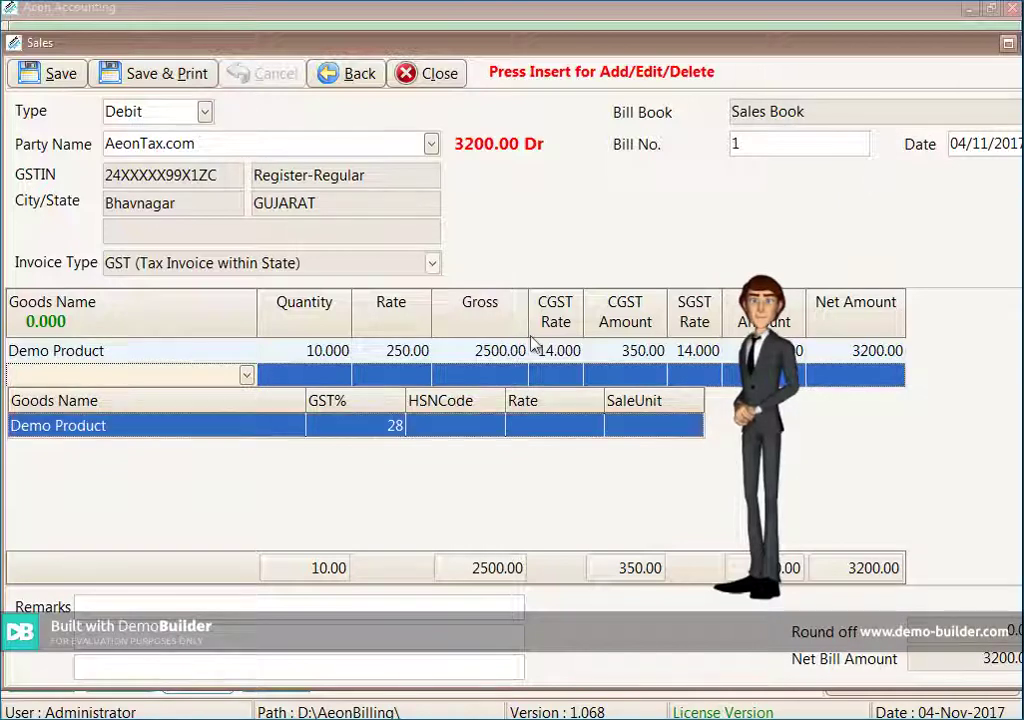
pyautogui.press('Escape')
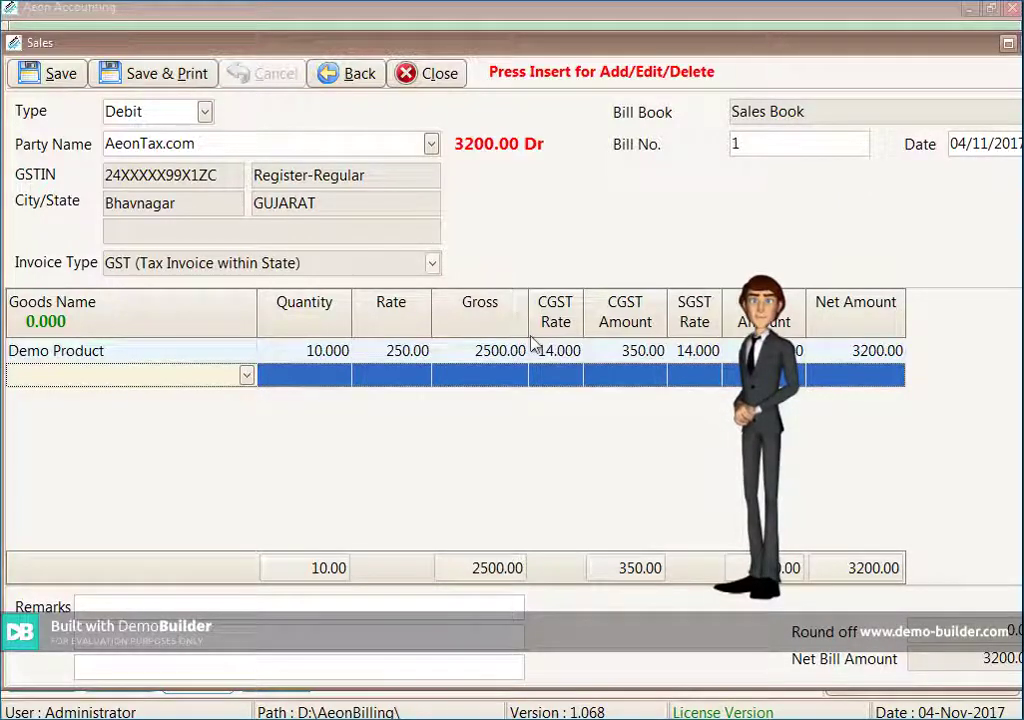
pyautogui.press('Escape')
pyautogui.hotkey('ctrl', 's')
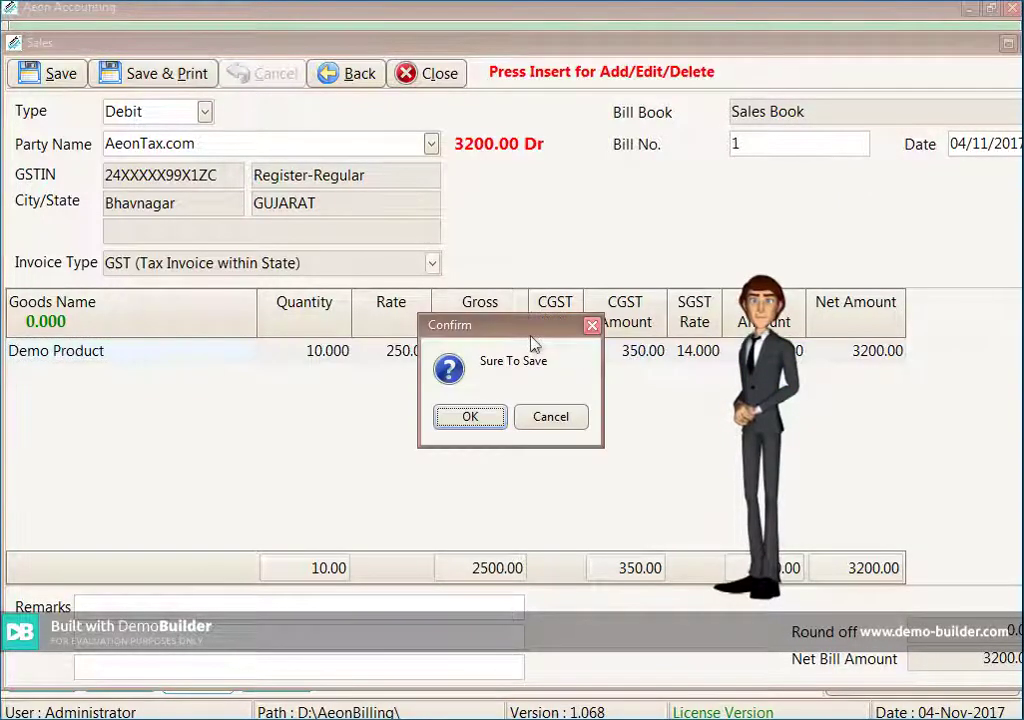
pyautogui.press('Return')
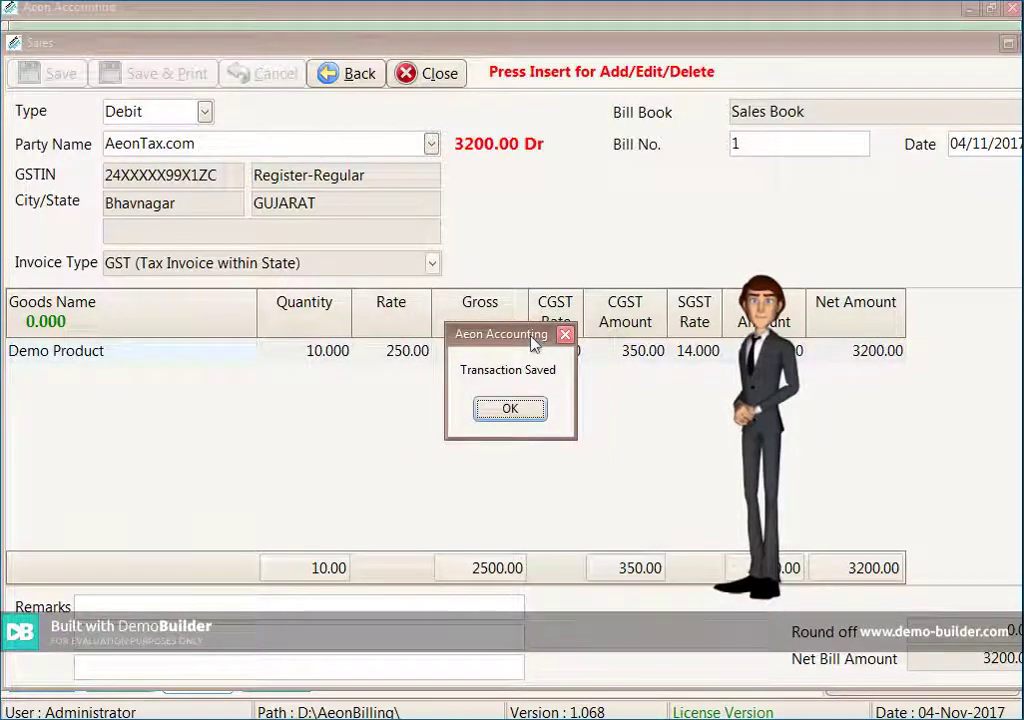
pyautogui.press('Return')
pyautogui.press('Escape')
pyautogui.press('Return')
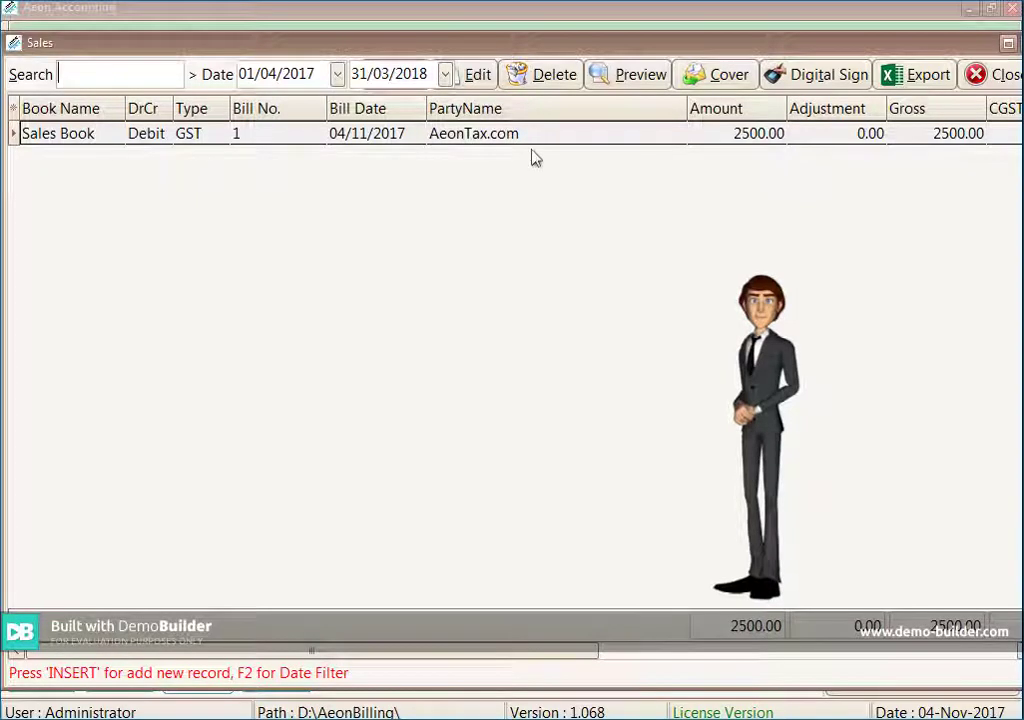
# Open the print options for bill 1 and pick the Format-6 (Shipped) bill format
pyautogui.click(641, 88)
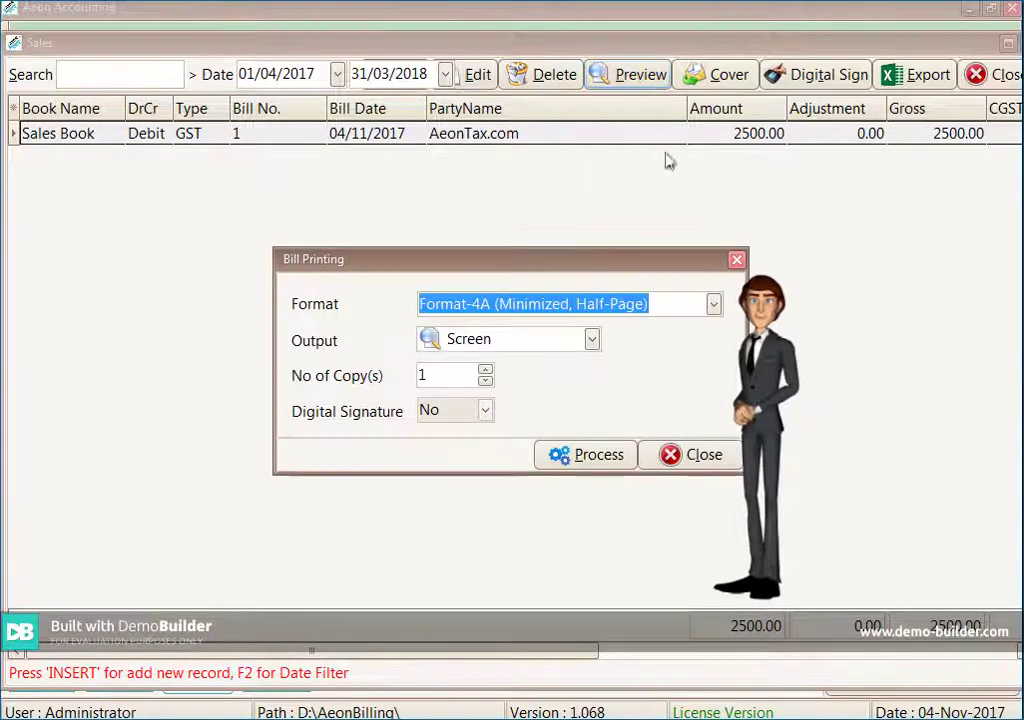
pyautogui.click(713, 304)
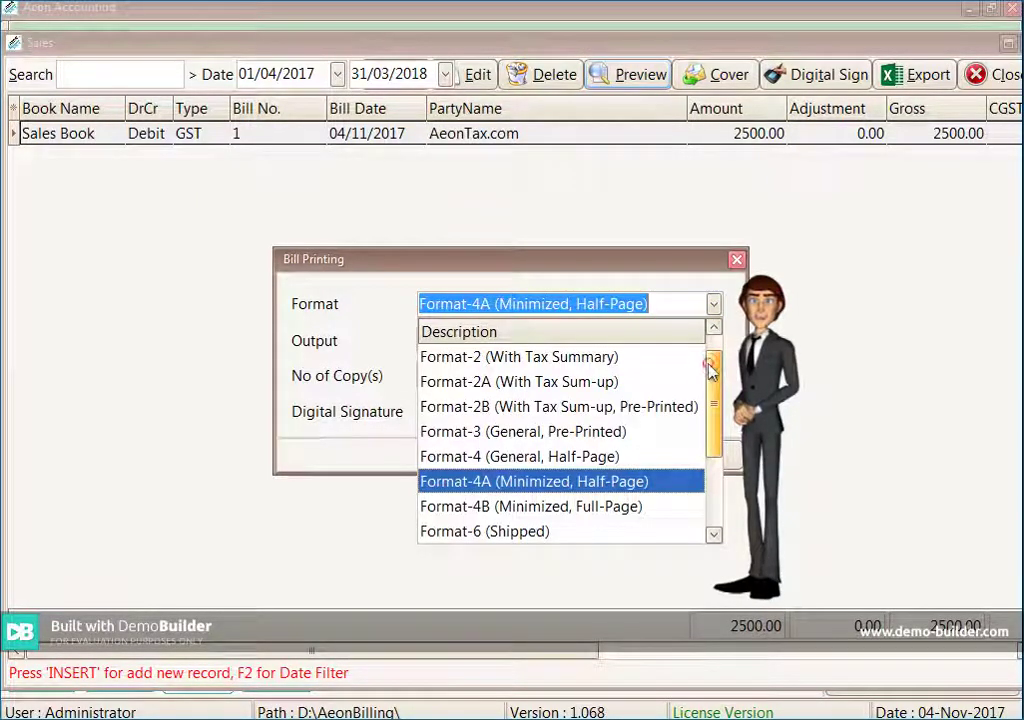
pyautogui.click(713, 328)
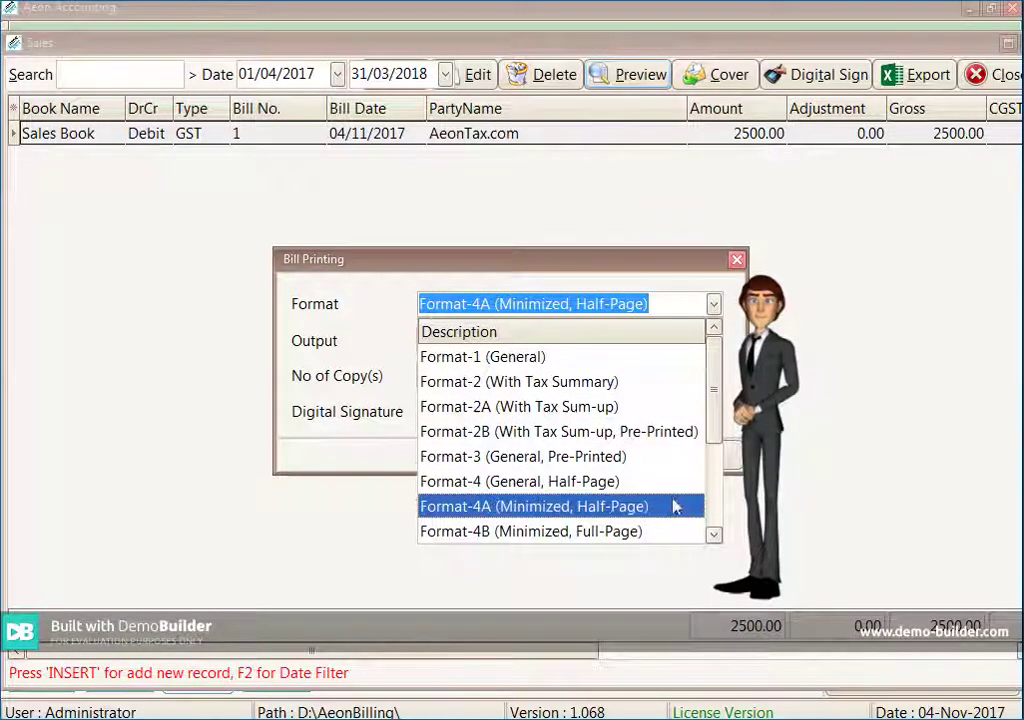
pyautogui.scroll(-1, 670, 530)
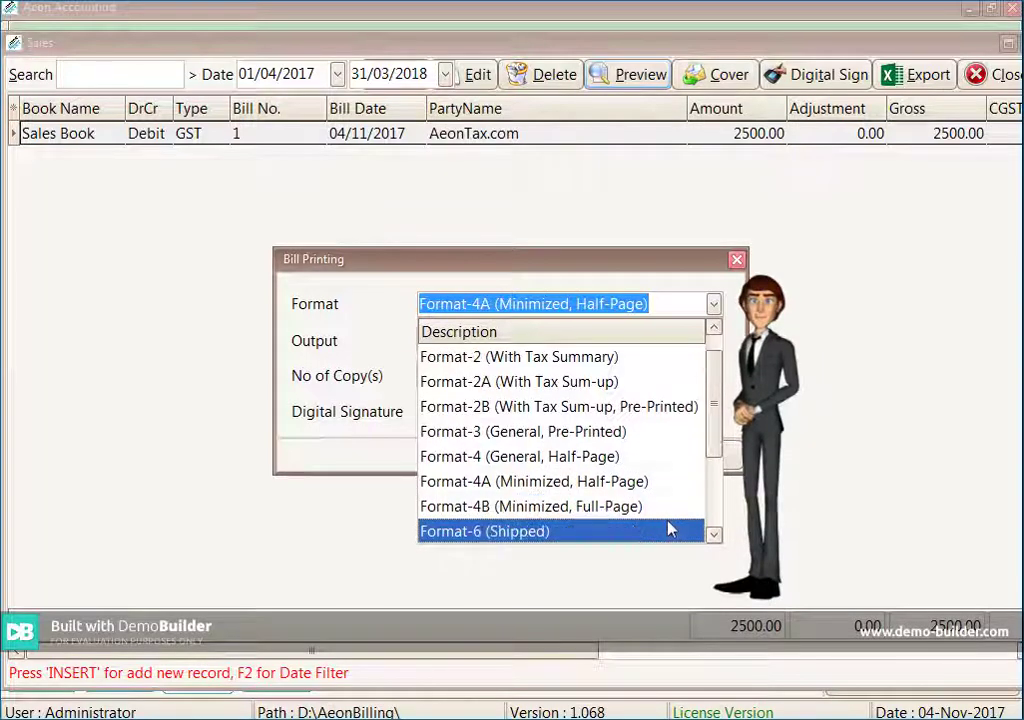
pyautogui.scroll(-1, 670, 530)
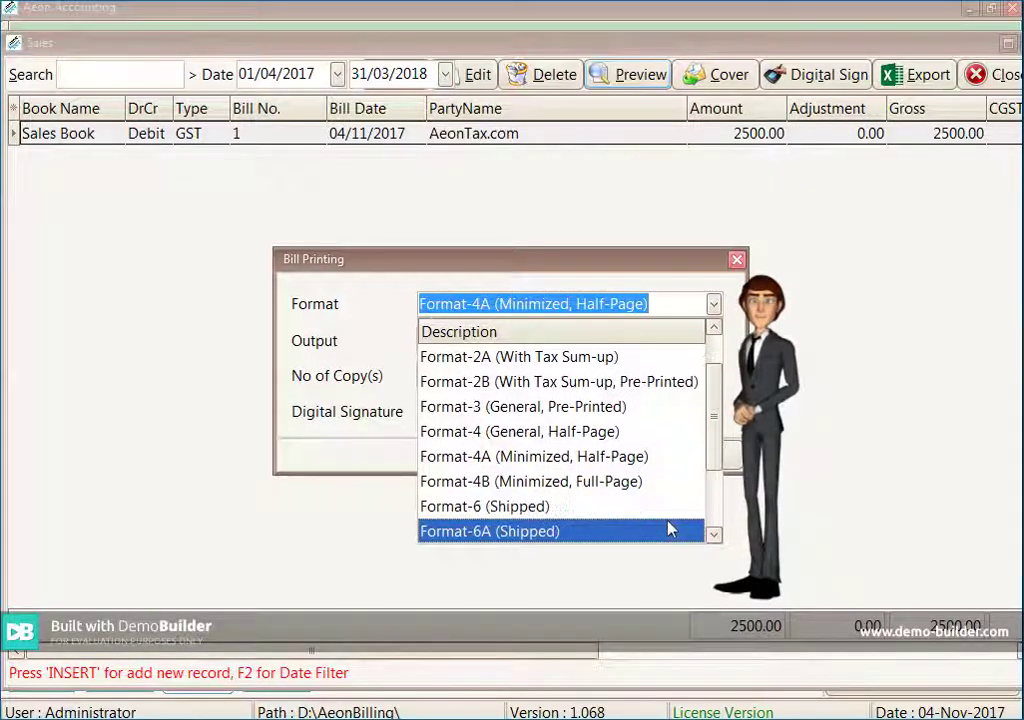
pyautogui.scroll(-3, 670, 530)
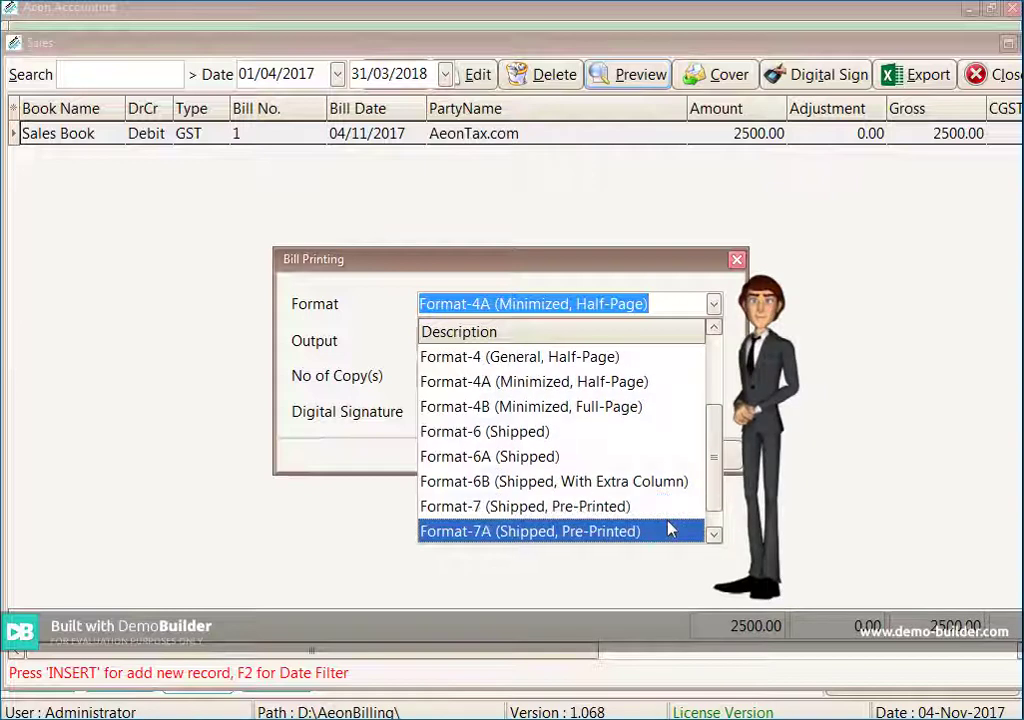
pyautogui.scroll(-1, 670, 530)
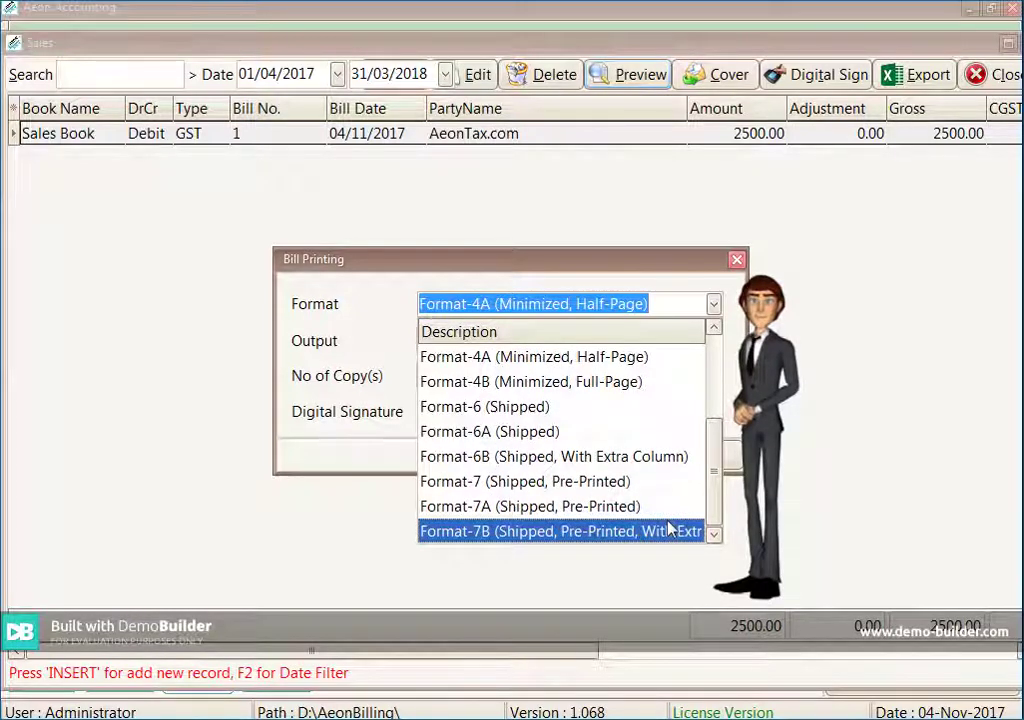
pyautogui.click(645, 407)
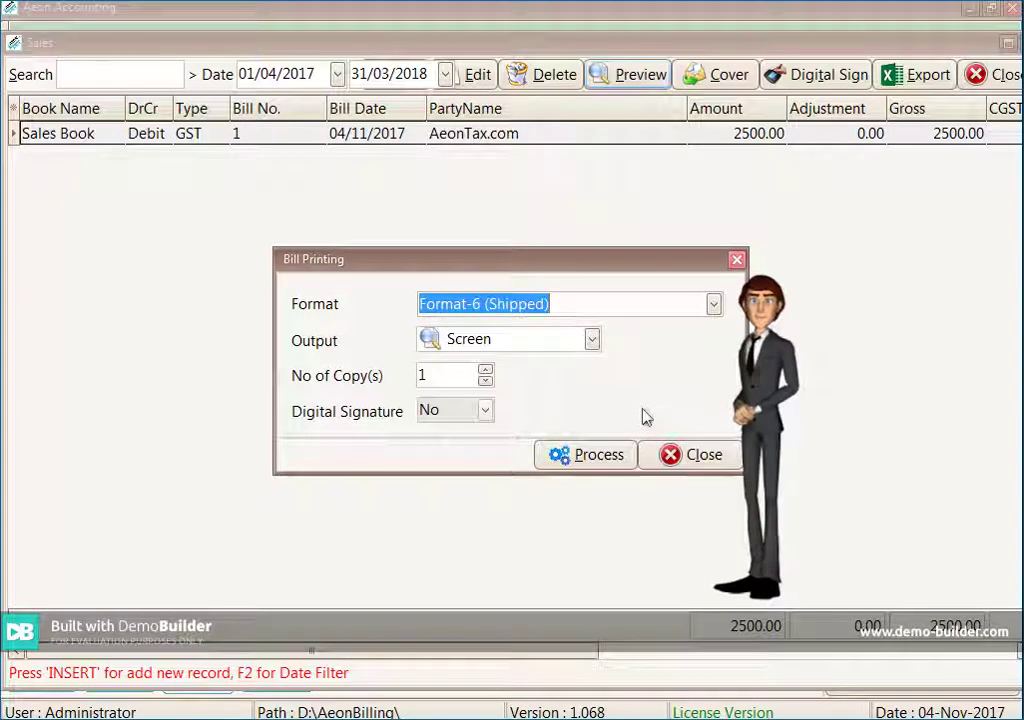